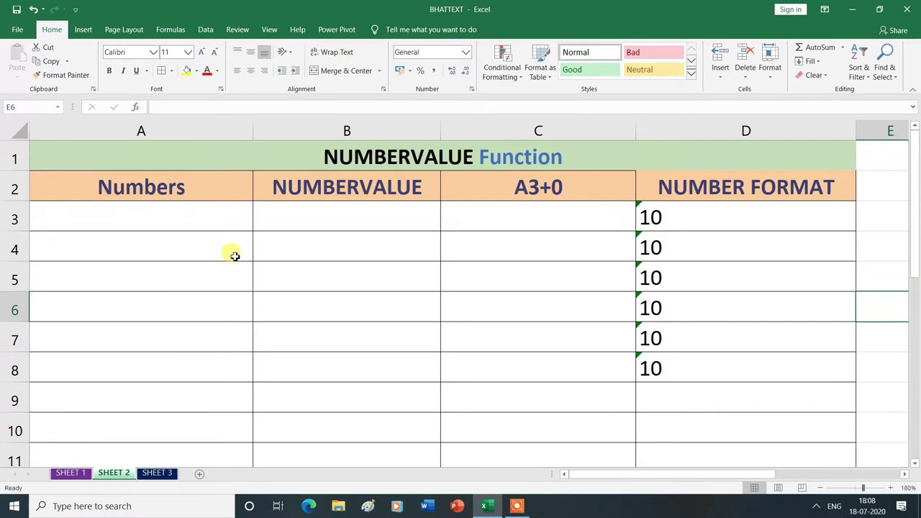
# - Enter the number 10 in cells A3, A4 and A5
pyautogui.click(198, 216)
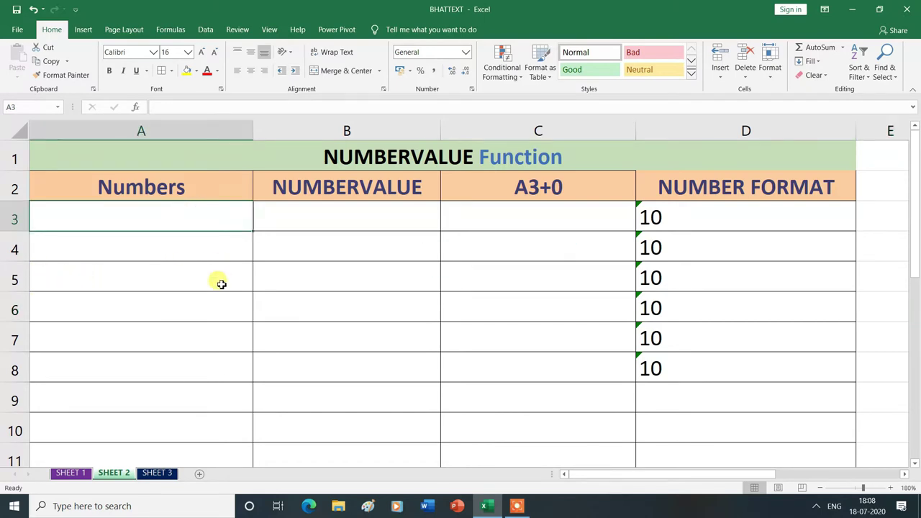
pyautogui.write('10')
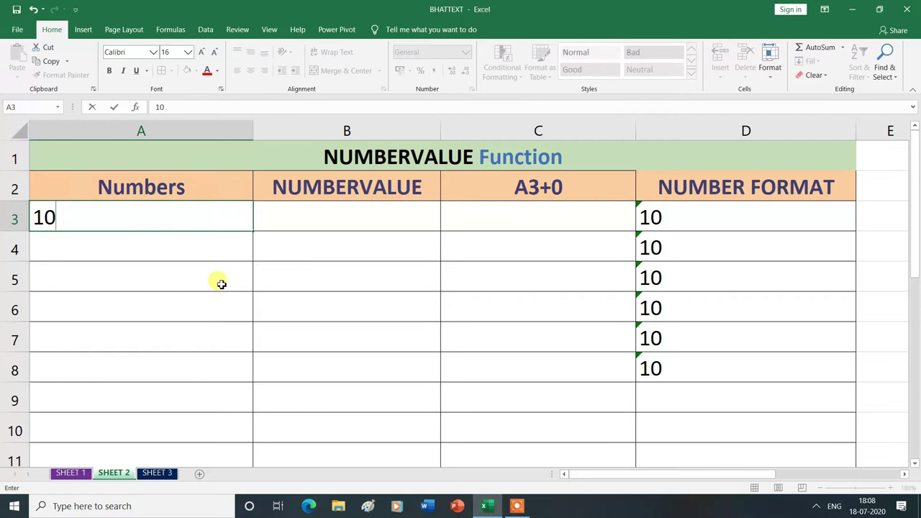
pyautogui.press('Return')
pyautogui.write('10')
pyautogui.hotkey('ctrl', 'Return')
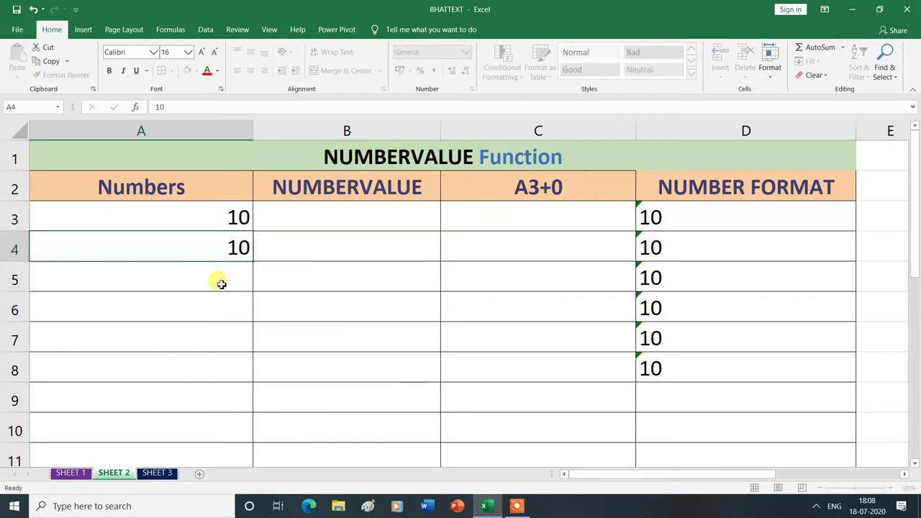
pyautogui.click(221, 284)
pyautogui.write('10')
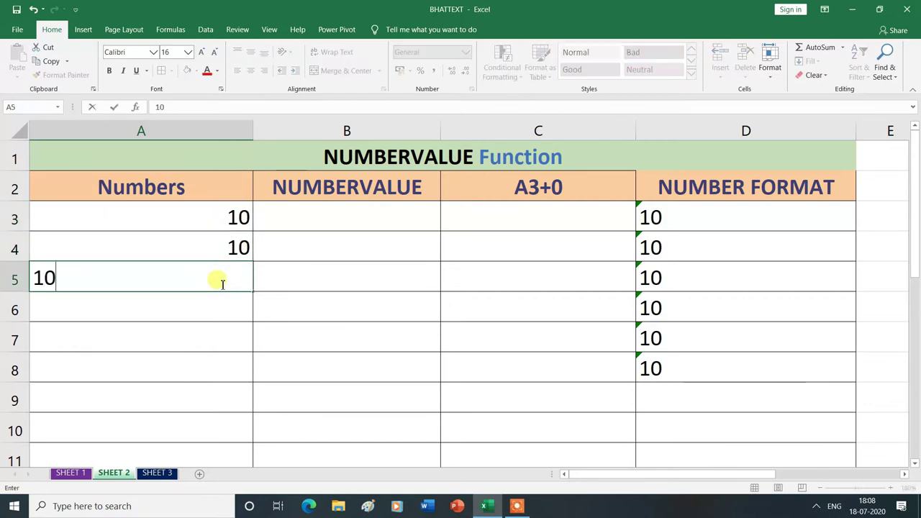
pyautogui.press('Return')
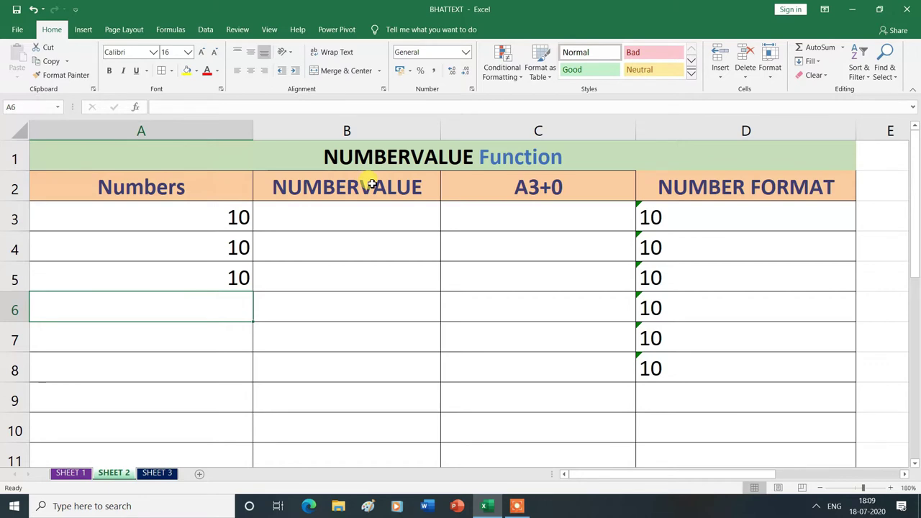
# - Total them in A6 with =A3+A4+A5, which shows 30
pyautogui.write('=')
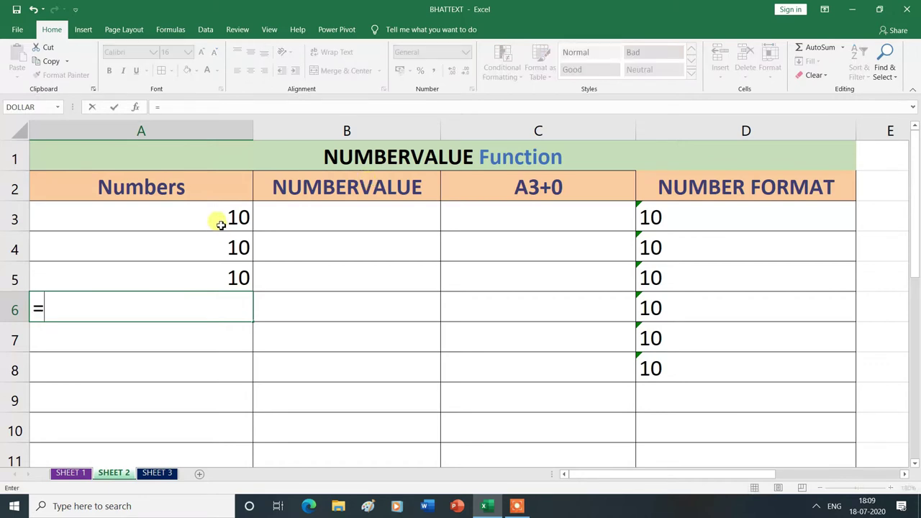
pyautogui.click(221, 219)
pyautogui.write('+')
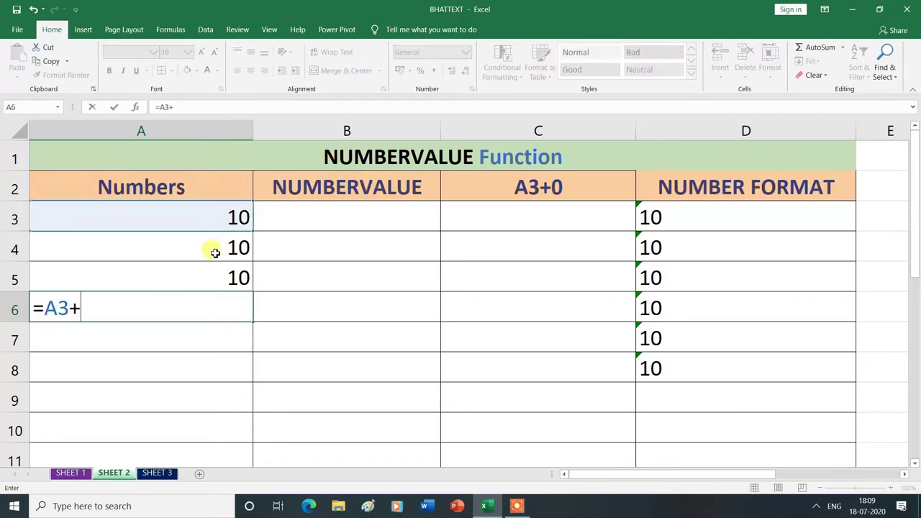
pyautogui.click(211, 247)
pyautogui.write('+')
pyautogui.click(214, 275)
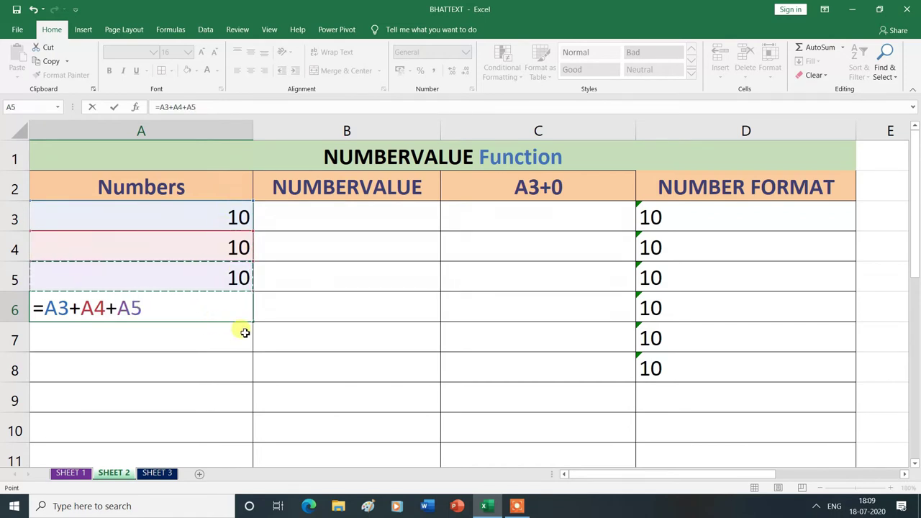
pyautogui.press('Return')
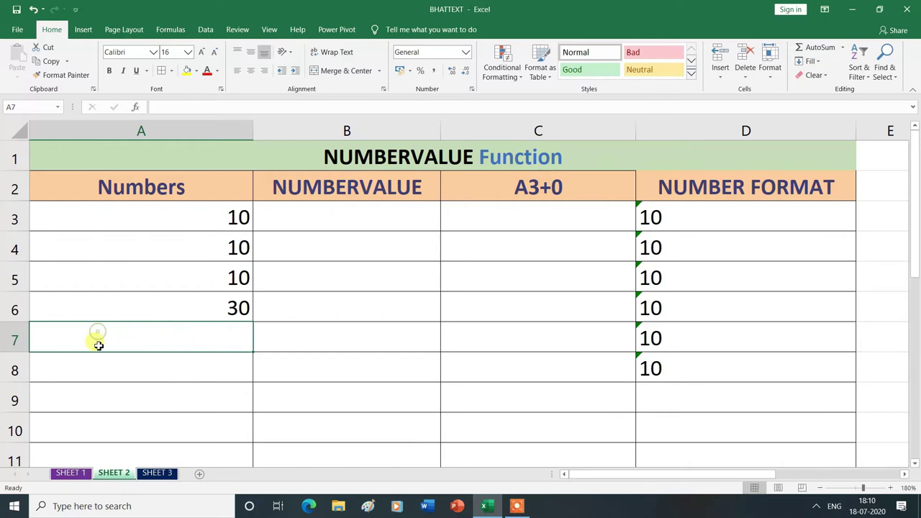
# - Apply the Text number format to A7:A9, then start entering 10 in A7
pyautogui.moveTo(98, 332); pyautogui.dragTo(99, 393)
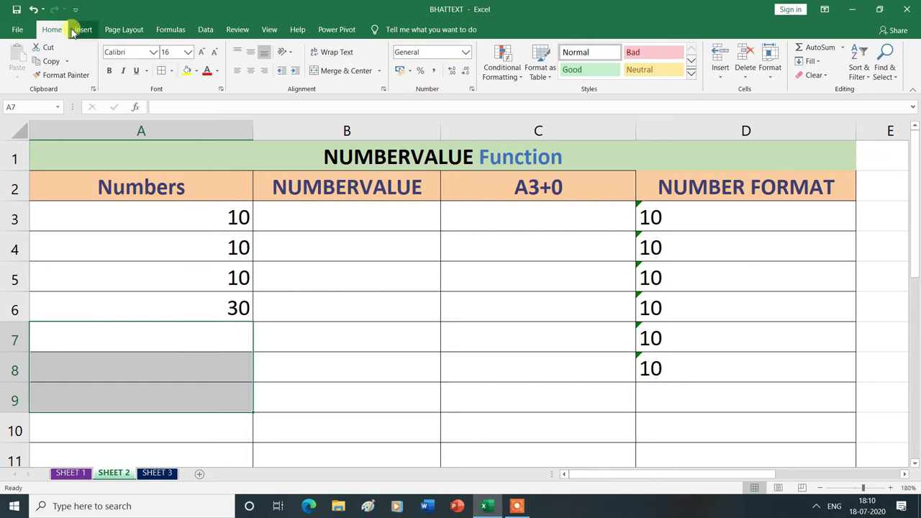
pyautogui.click(466, 57)
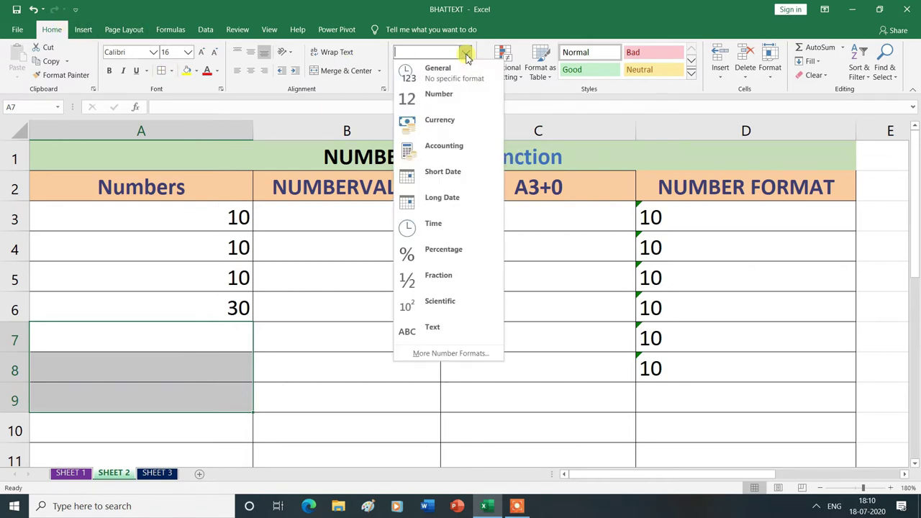
pyautogui.click(451, 329)
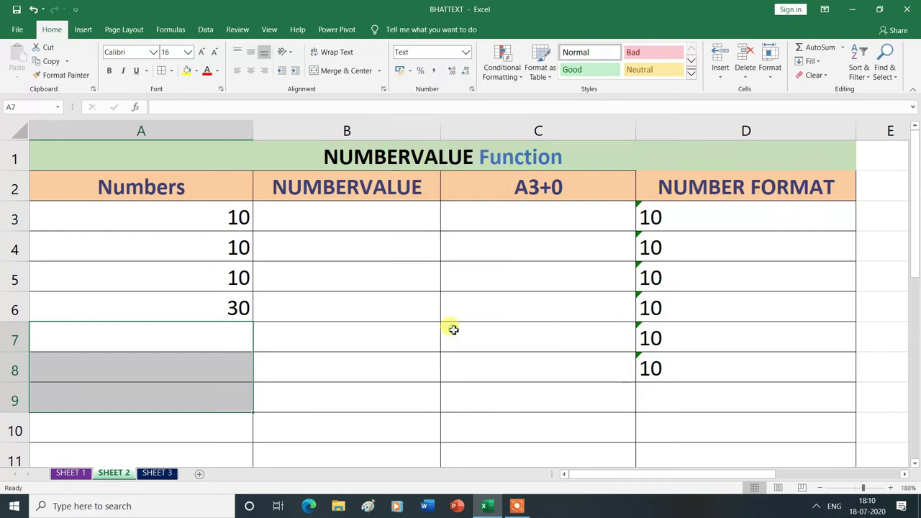
pyautogui.click(292, 376)
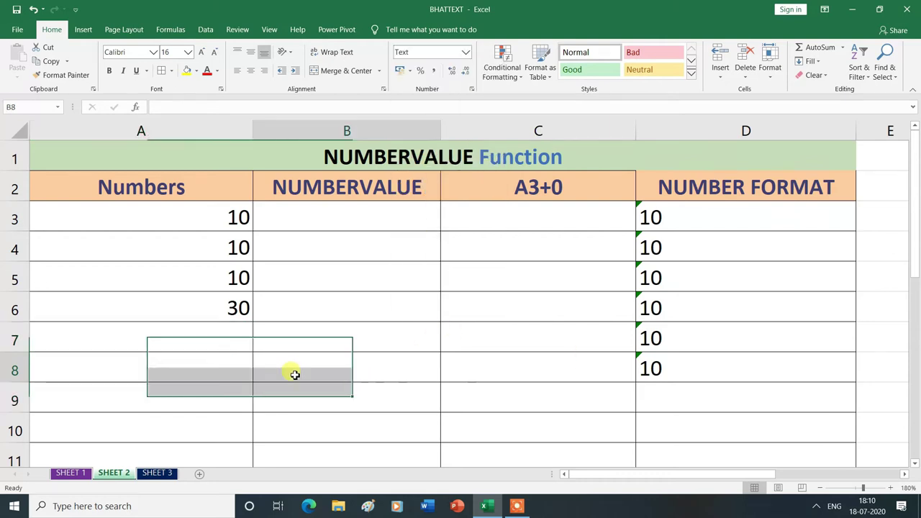
pyautogui.click(72, 337)
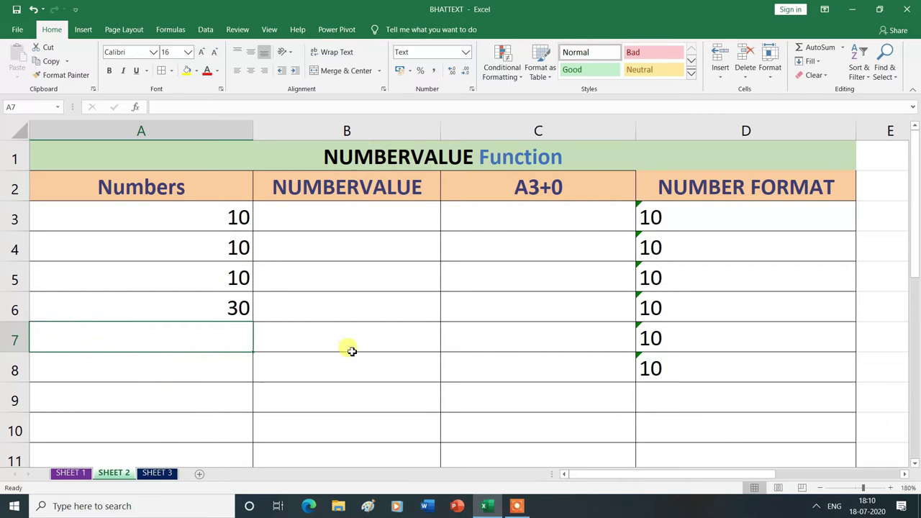
pyautogui.write('10')
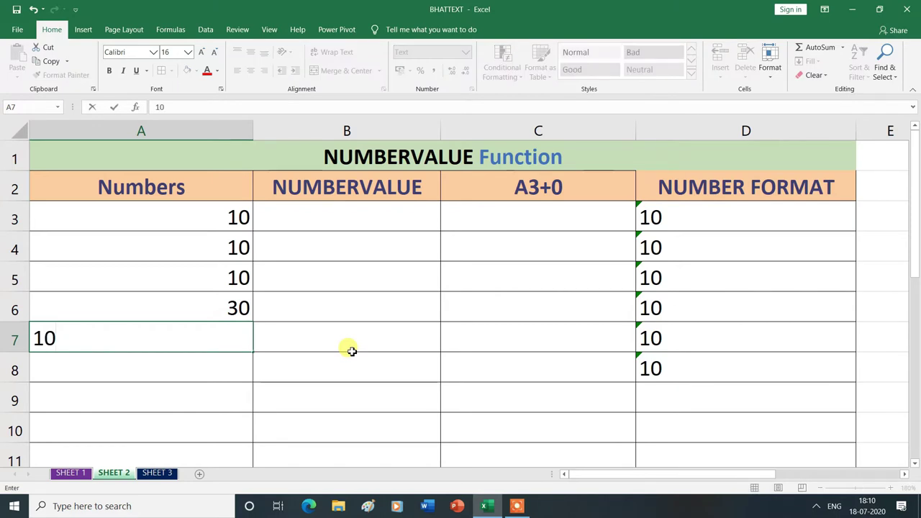
# - Enter 10 as text in A7, A8 and A9
pyautogui.press('Return')
pyautogui.write('1')
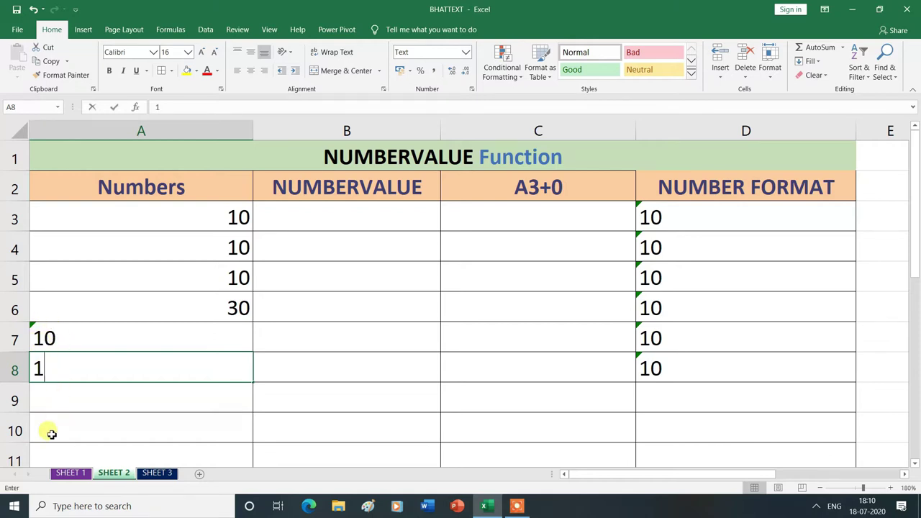
pyautogui.write('0')
pyautogui.press('Return')
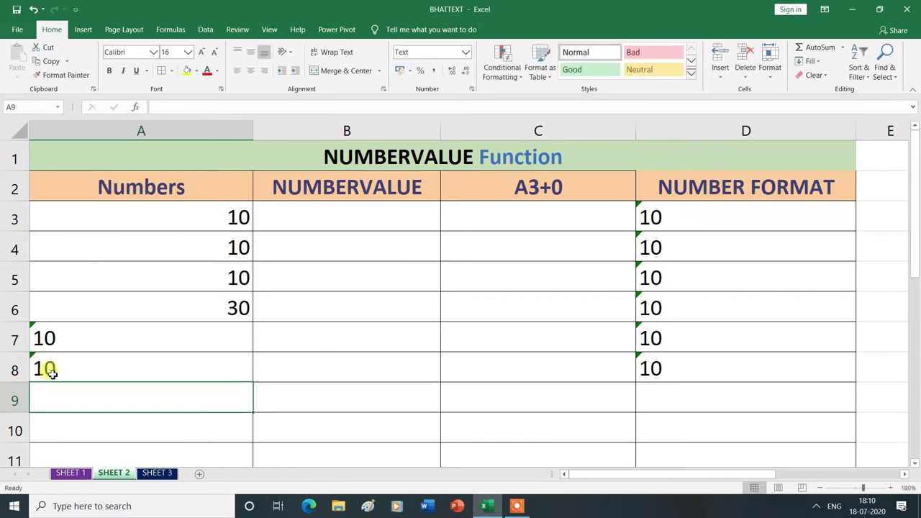
pyautogui.write('10')
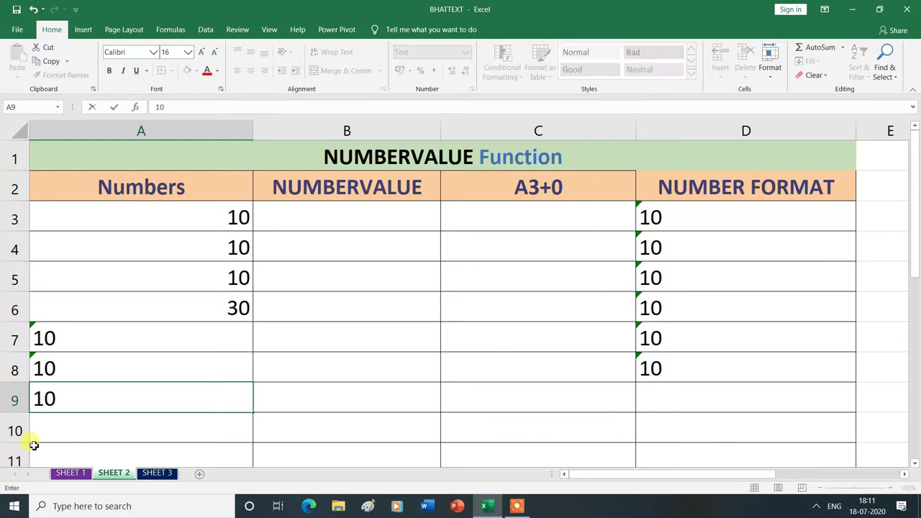
pyautogui.press('Return')
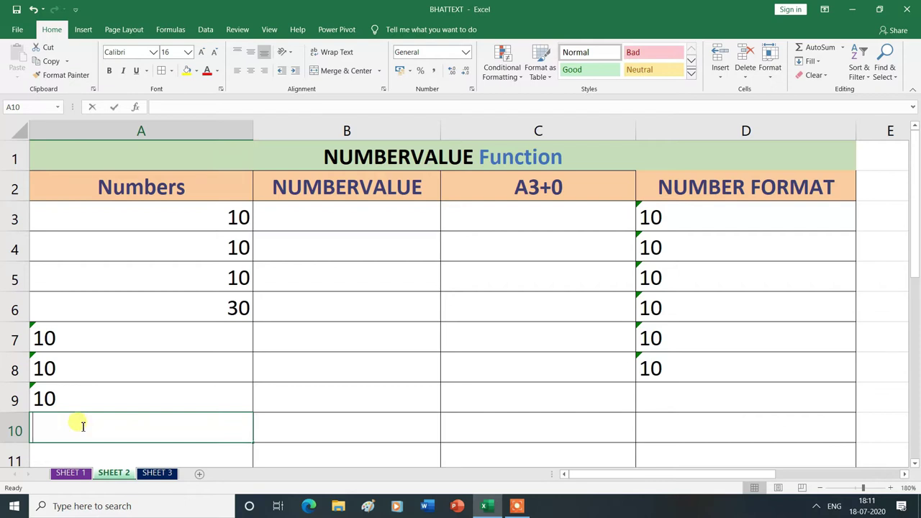
pyautogui.write('=sUM')
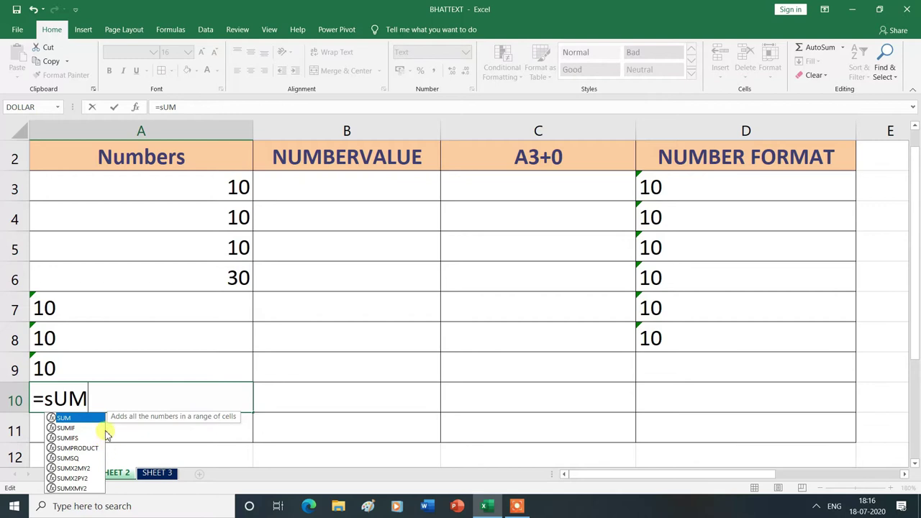
pyautogui.doubleClick(93, 417)
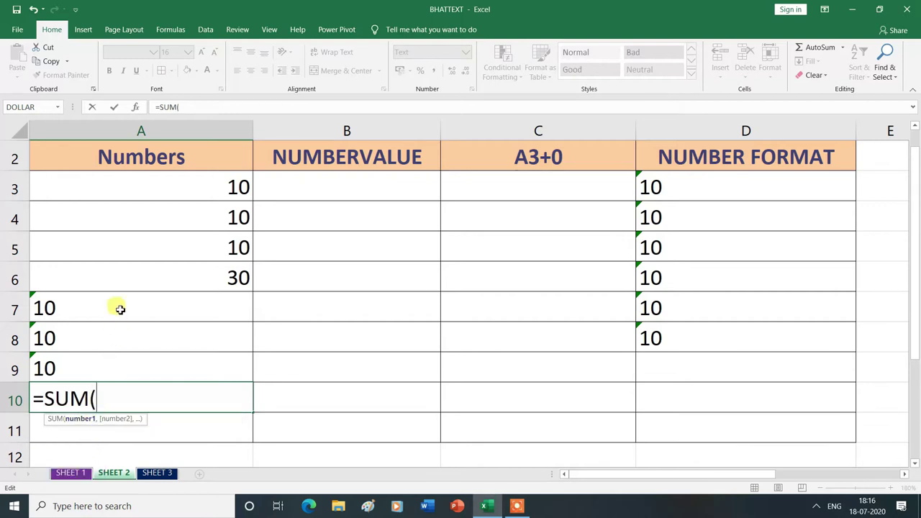
pyautogui.moveTo(120, 300); pyautogui.dragTo(119, 354)
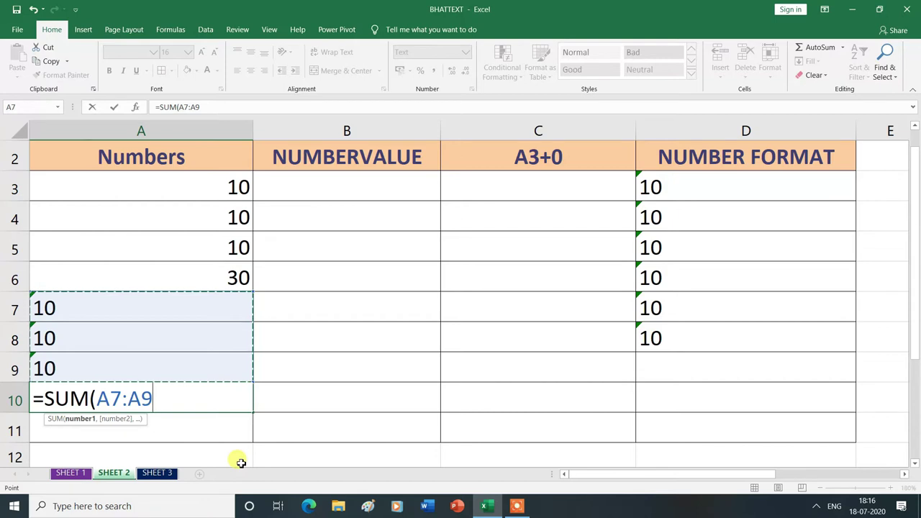
pyautogui.write(')')
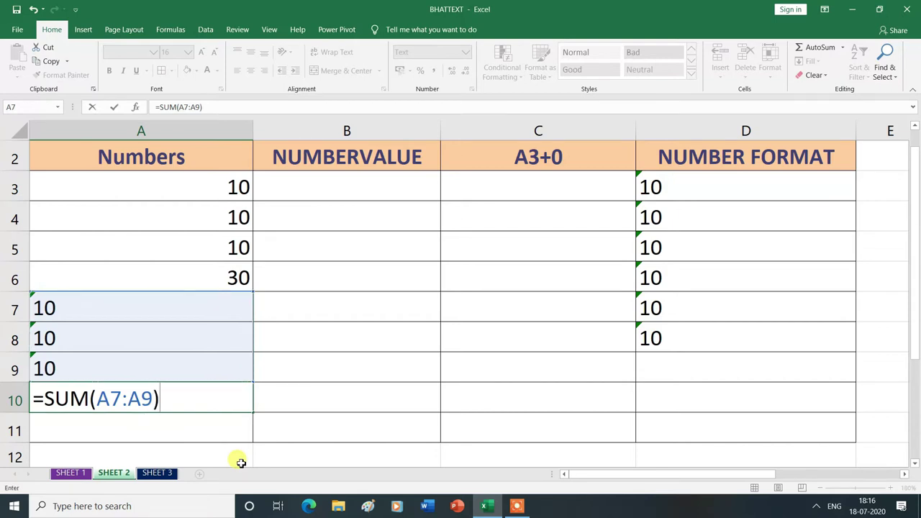
pyautogui.press('Return')
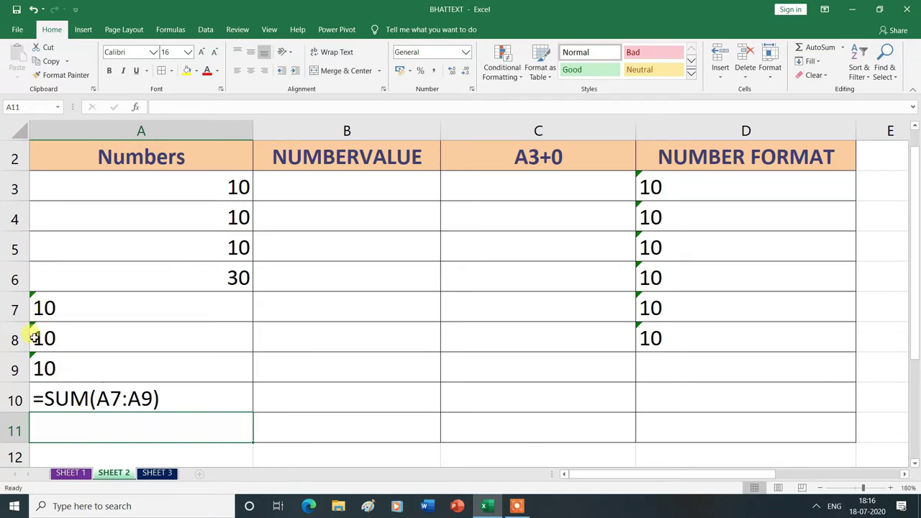
pyautogui.click(205, 399)
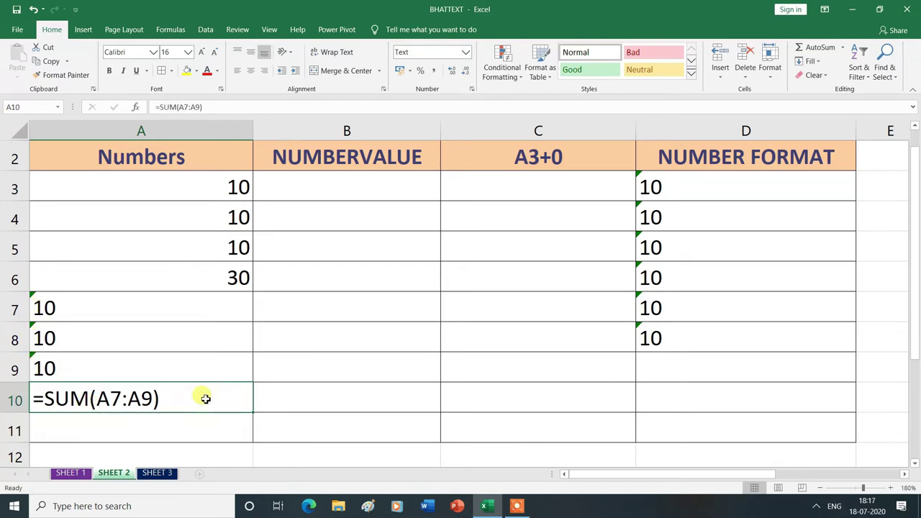
pyautogui.press('Delete')
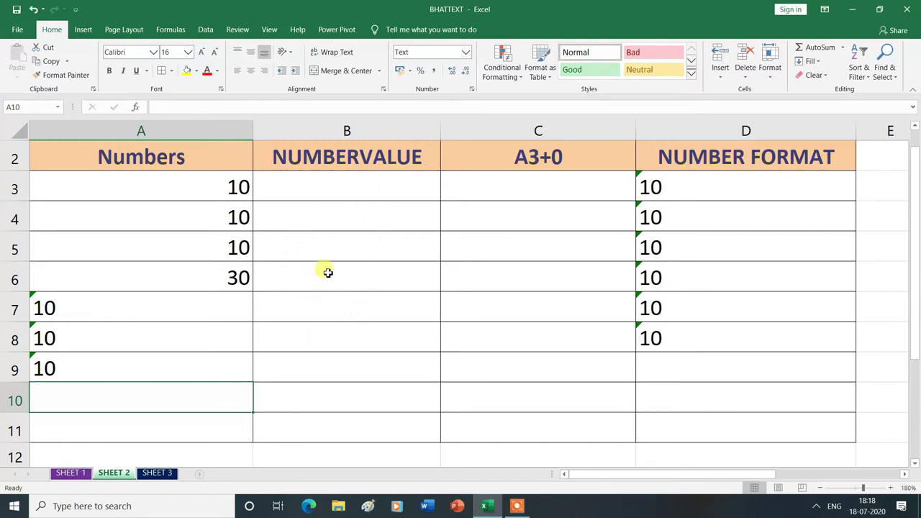
pyautogui.click(301, 309)
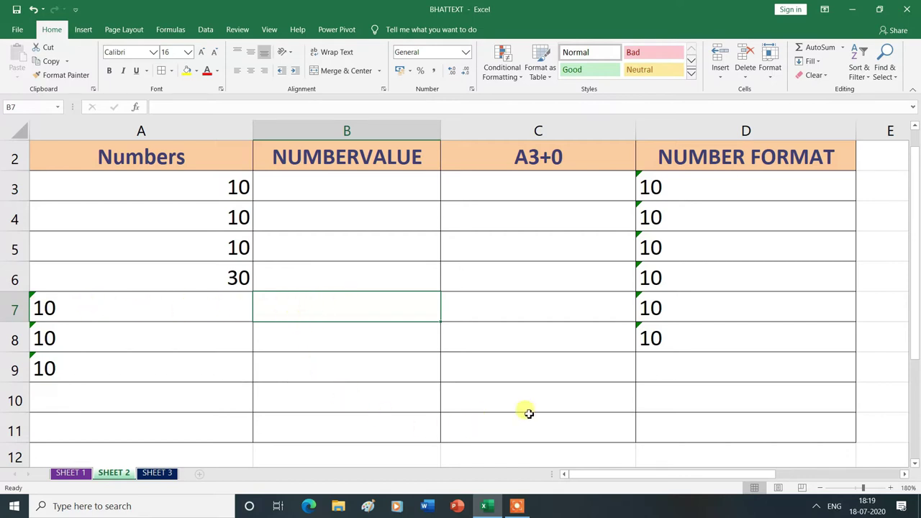
# - Enter =NUMBERVALUE(A7) in B7 and fill it down to B9, each showing 10
pyautogui.write('=')
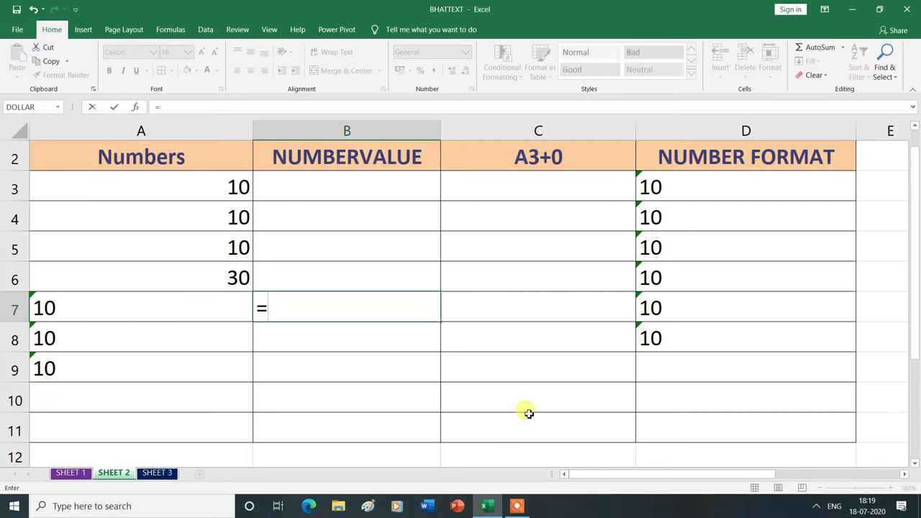
pyautogui.write('NUM')
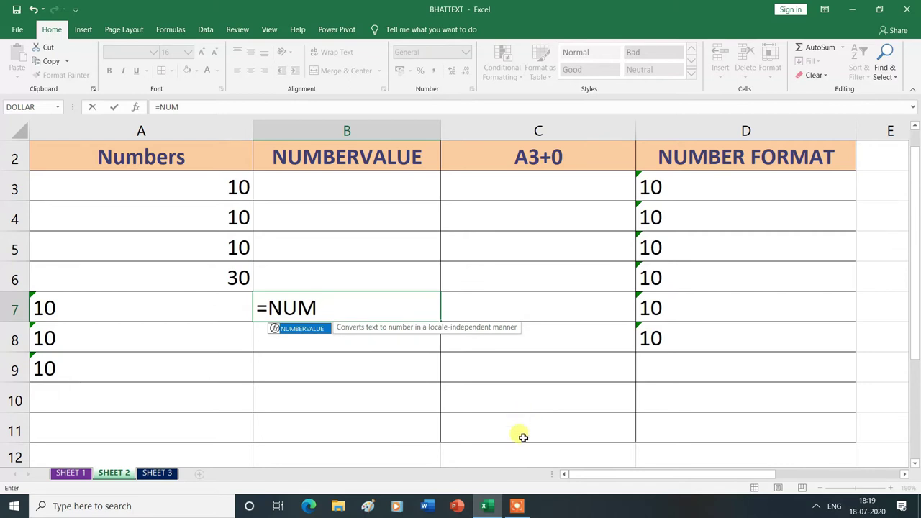
pyautogui.doubleClick(317, 333)
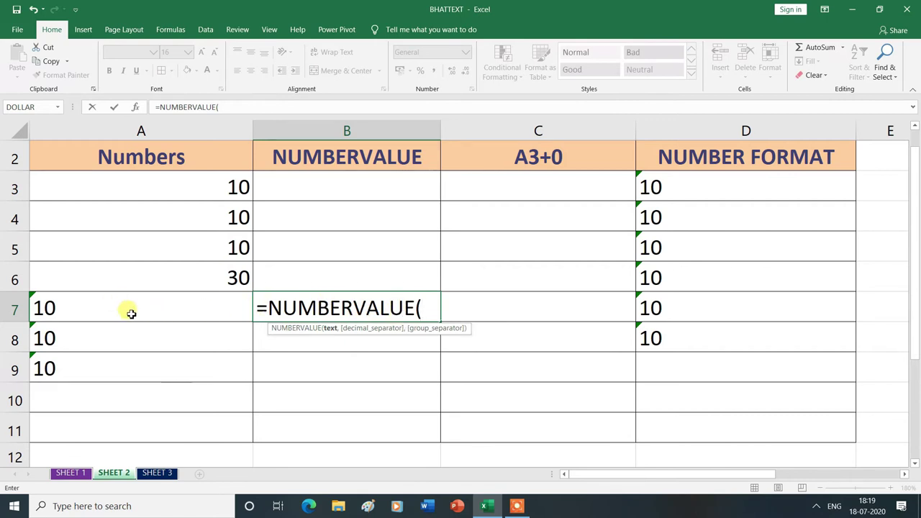
pyautogui.click(95, 310)
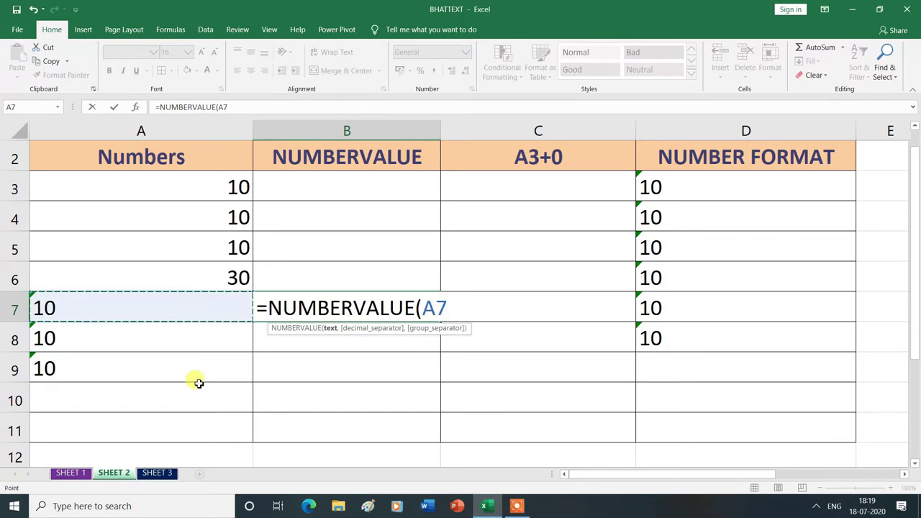
pyautogui.write(')')
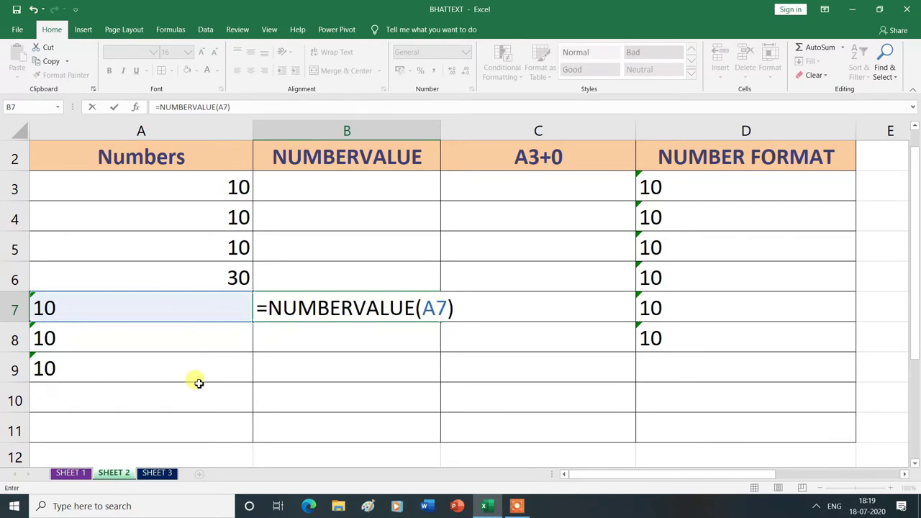
pyautogui.press('Return')
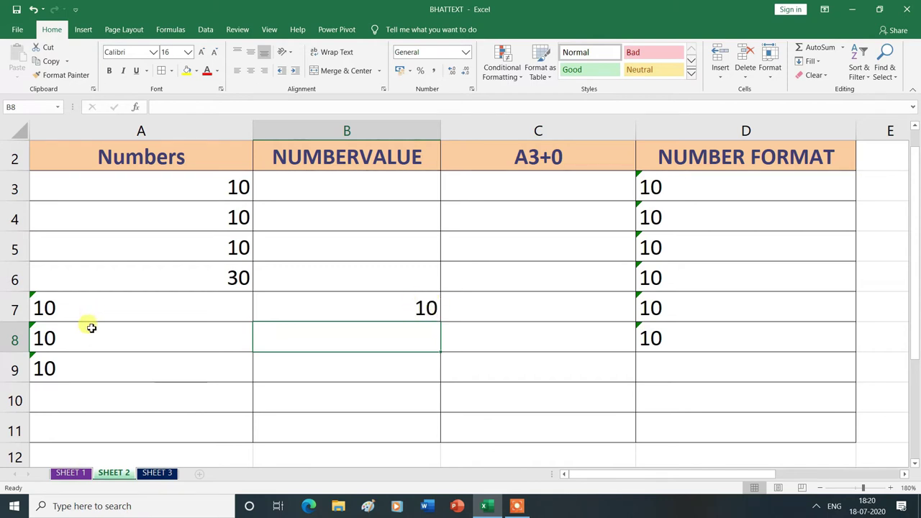
pyautogui.click(385, 307)
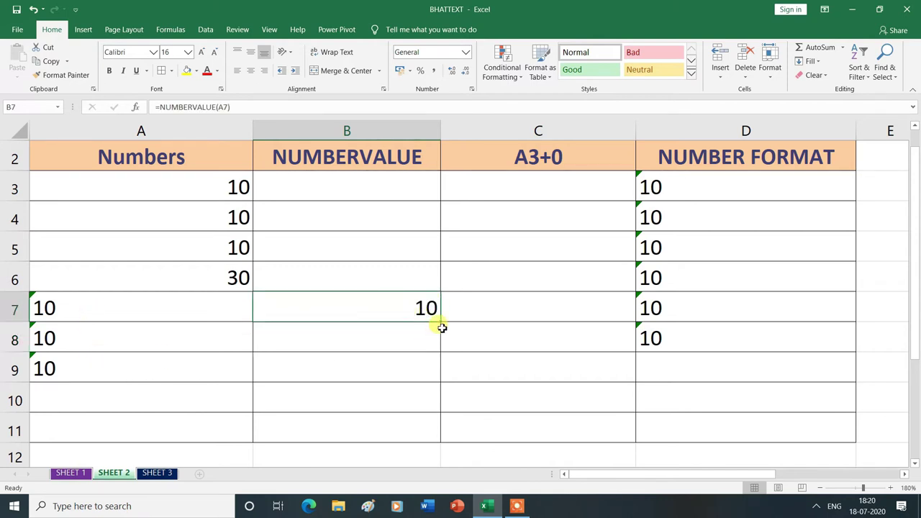
pyautogui.moveTo(441, 323); pyautogui.dragTo(438, 374)
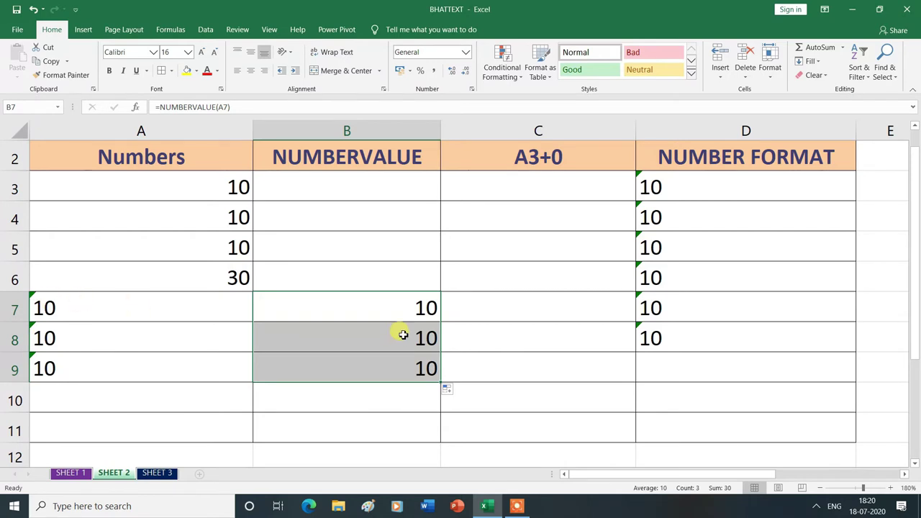
pyautogui.click(395, 424)
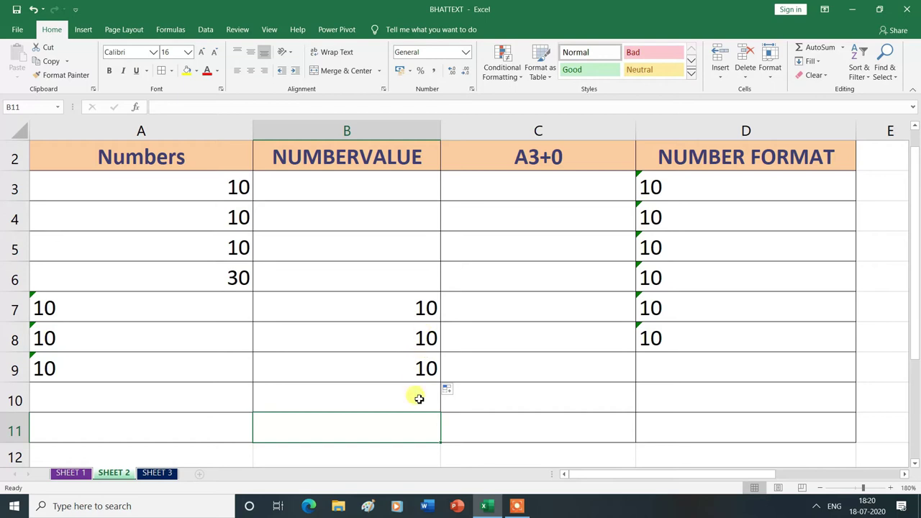
pyautogui.click(365, 396)
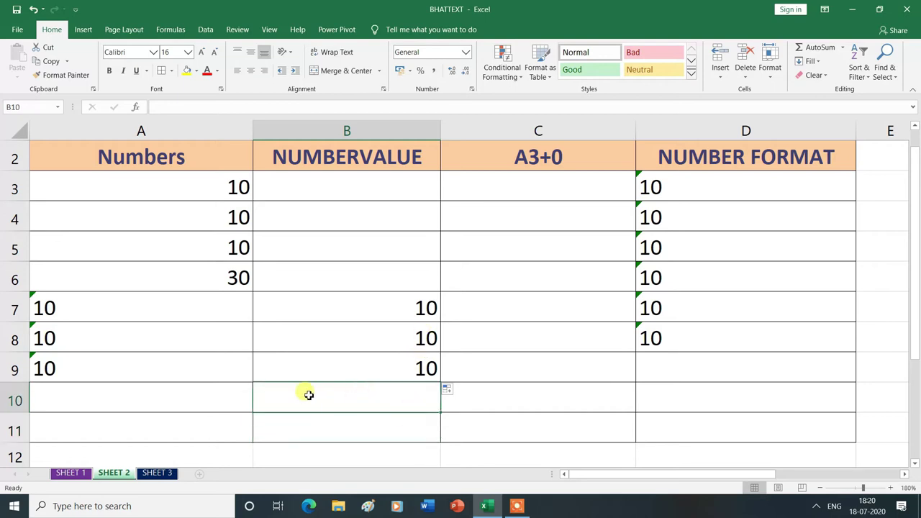
# - Sum B7:B9 in B10 to get 30, then begin a formula in C7
pyautogui.write('=')
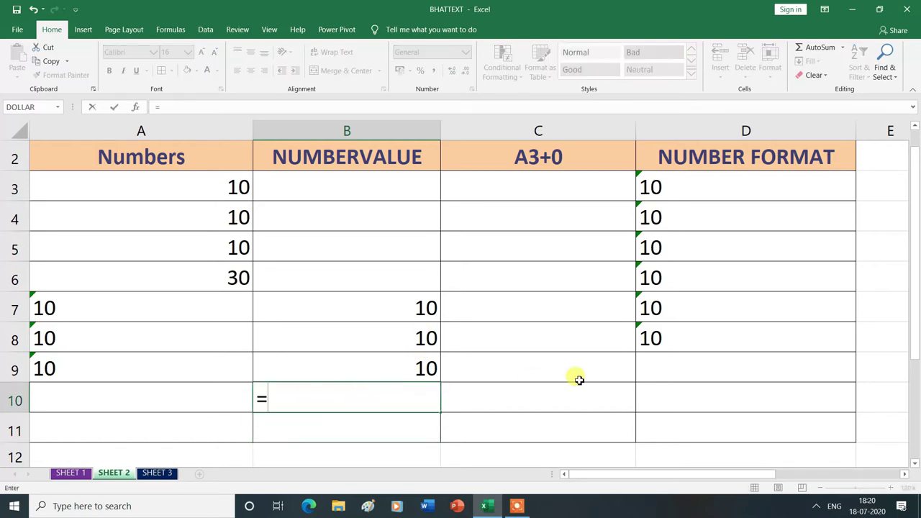
pyautogui.write('sUM')
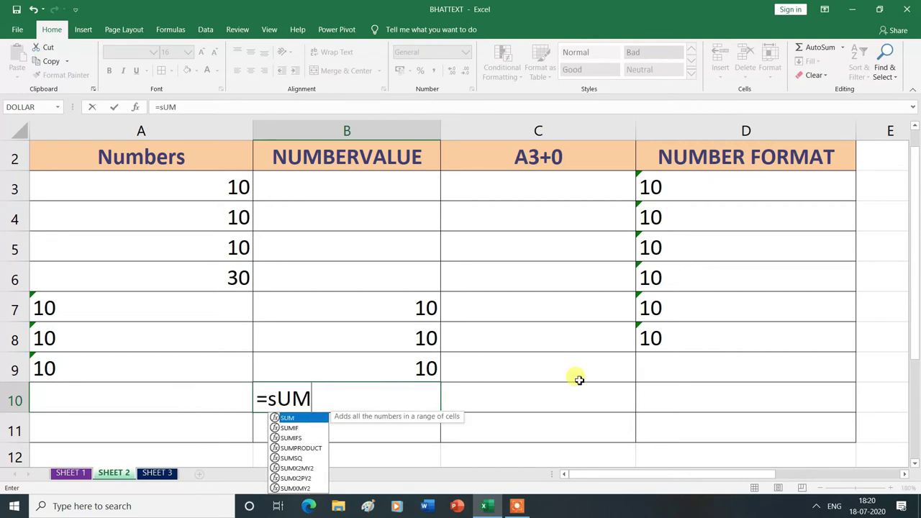
pyautogui.doubleClick(314, 425)
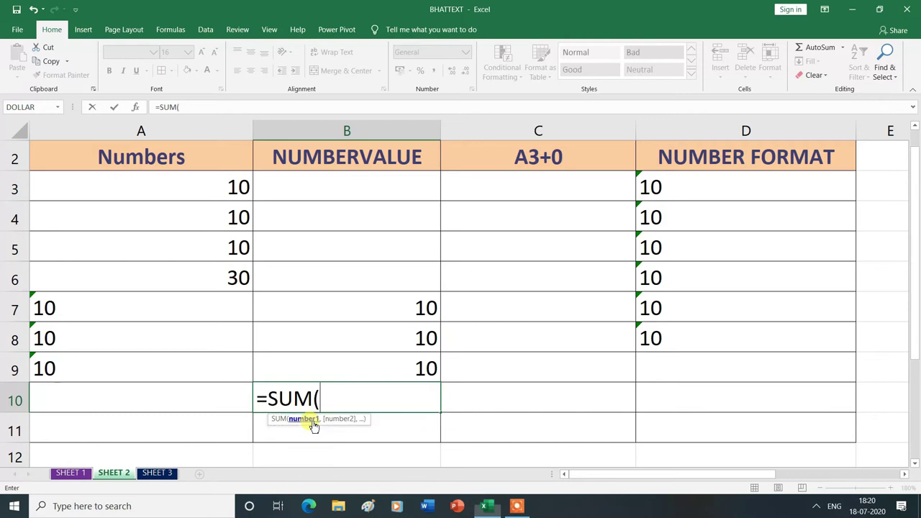
pyautogui.moveTo(387, 308); pyautogui.dragTo(385, 360)
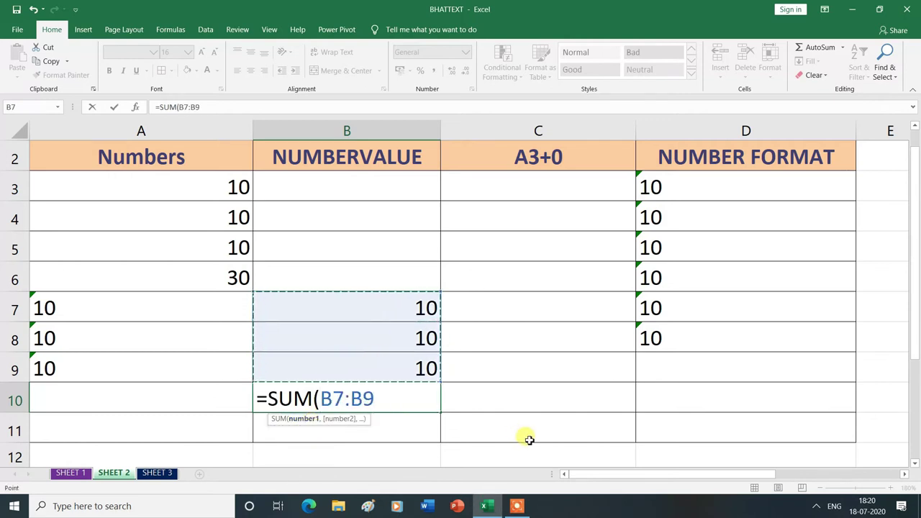
pyautogui.write(')')
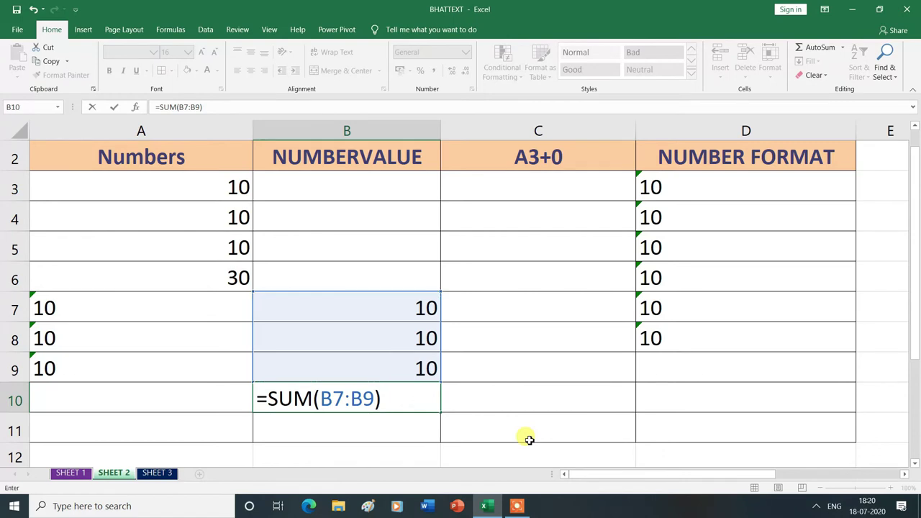
pyautogui.press('Return')
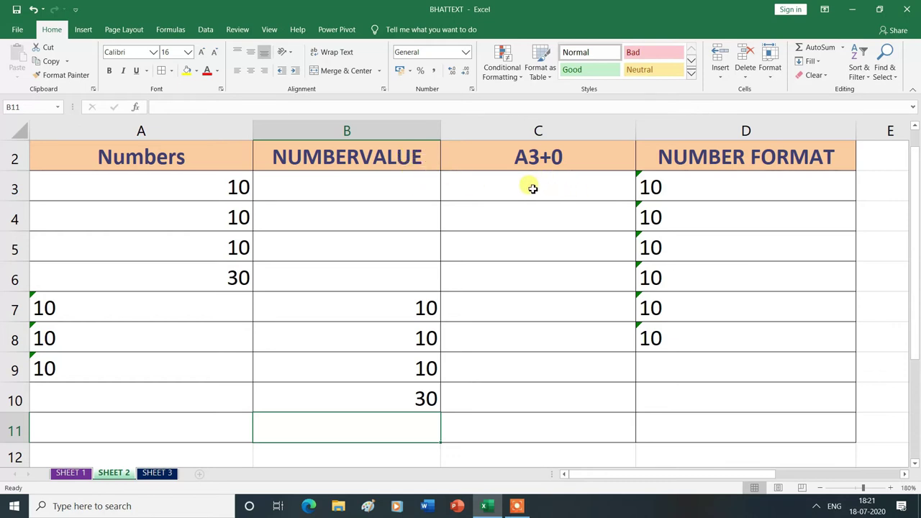
pyautogui.click(502, 310)
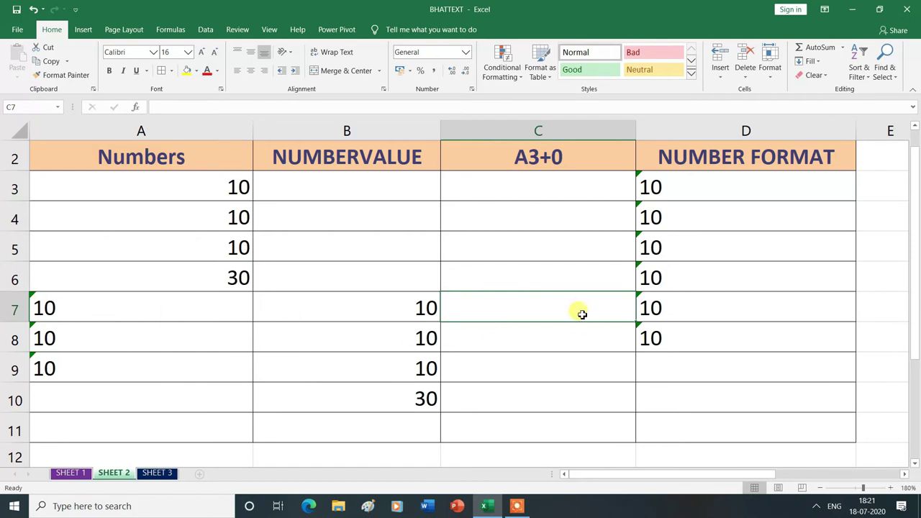
pyautogui.write('=')
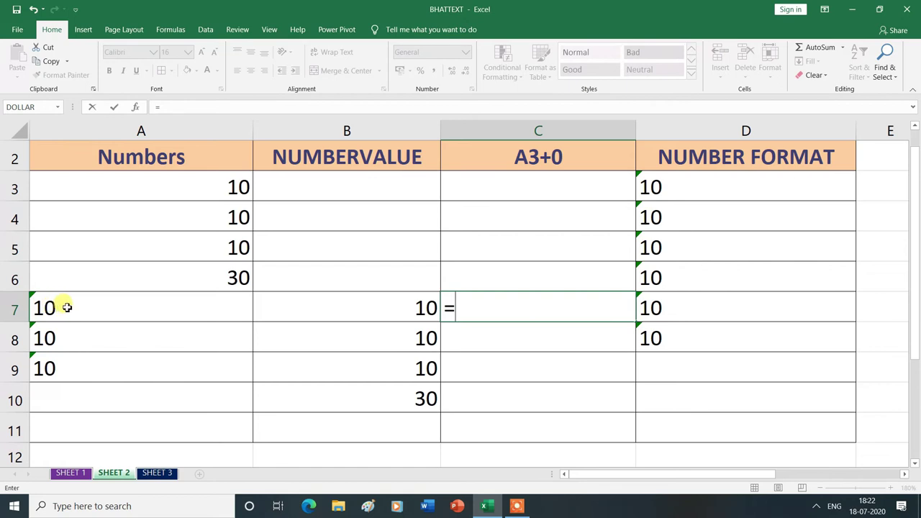
# - Build the =A7+0 formula in C7 and fill it down to C9
pyautogui.click(68, 307)
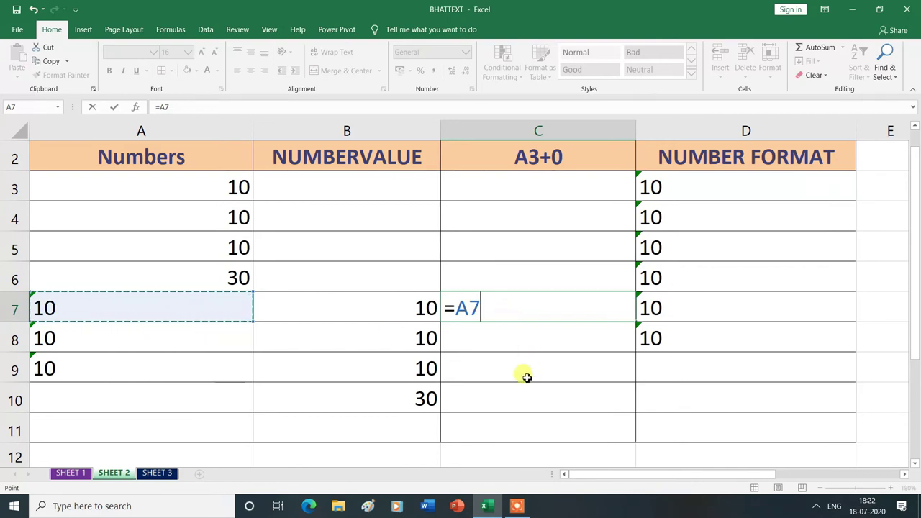
pyautogui.write('+0')
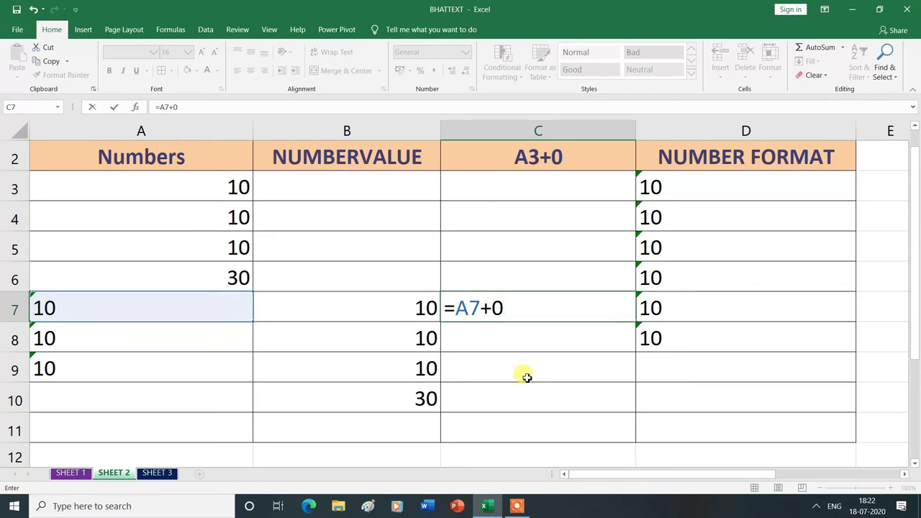
pyautogui.press('Return')
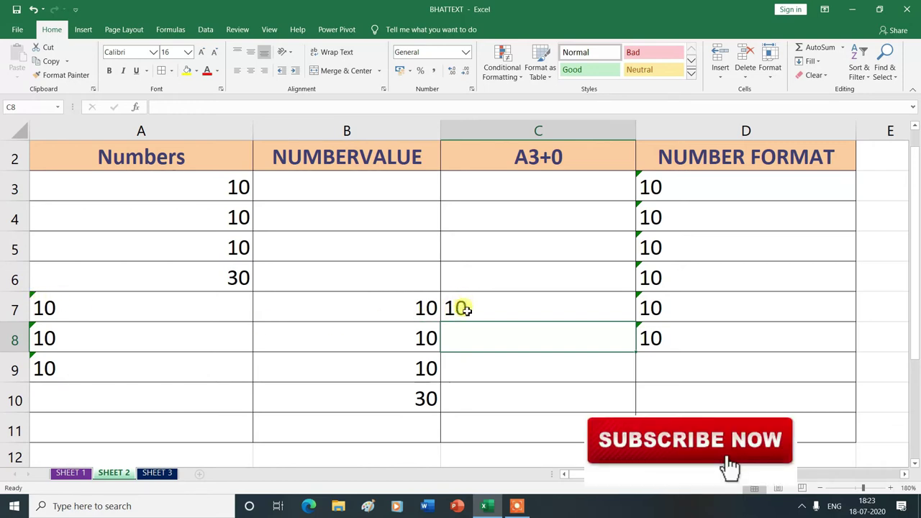
pyautogui.click(526, 304)
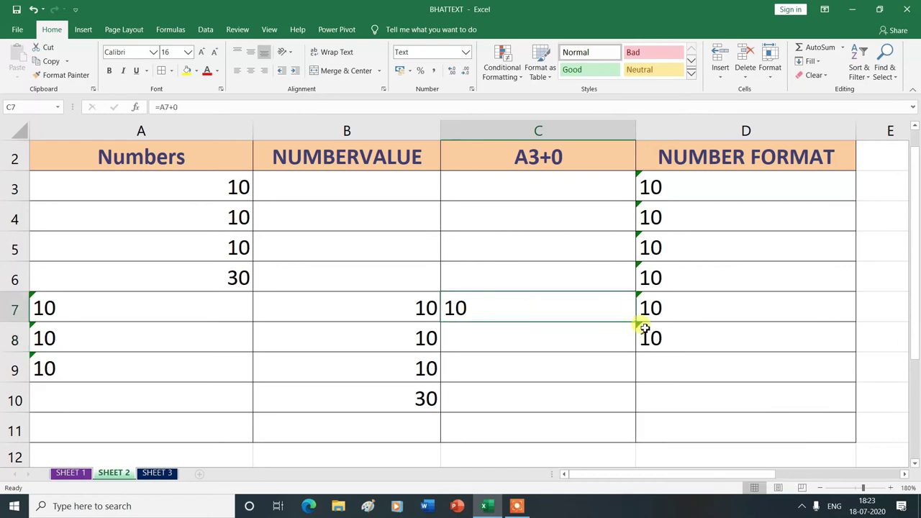
pyautogui.moveTo(636, 322); pyautogui.dragTo(637, 384)
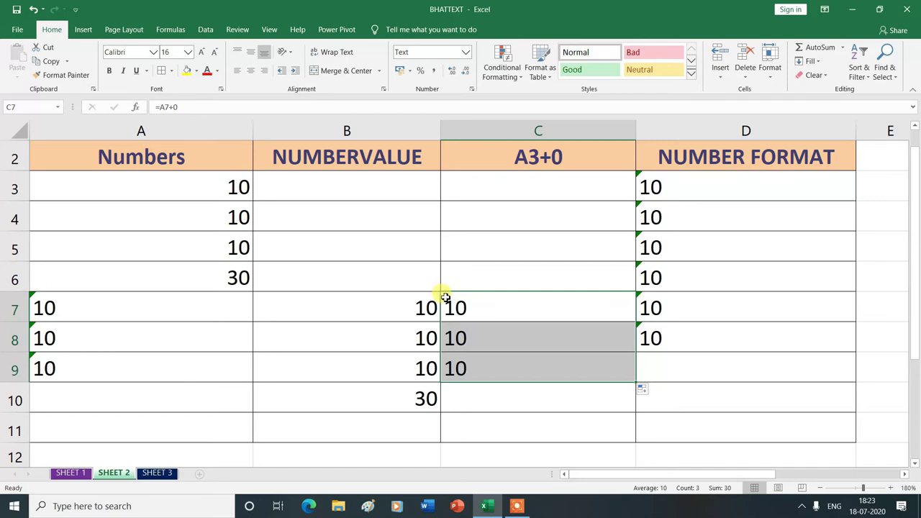
pyautogui.click(534, 400)
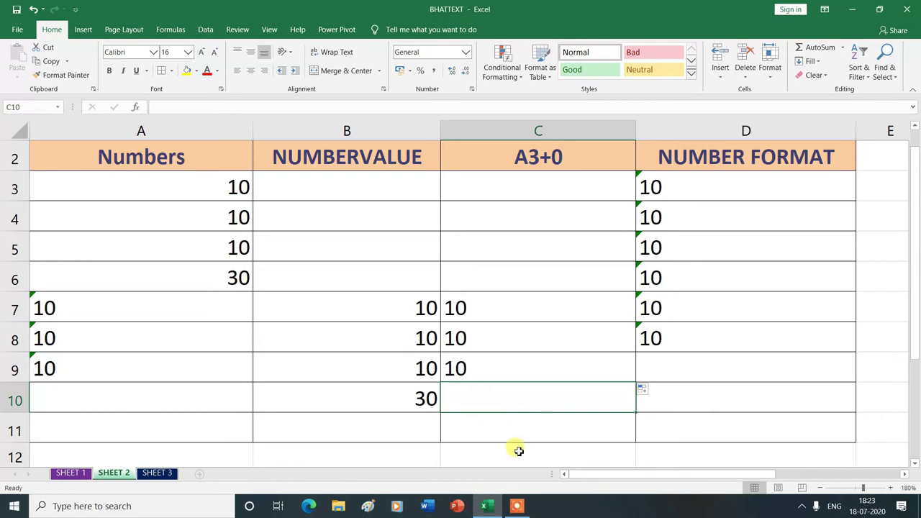
# - Enter =SUM(C7:C9) in C10 to show 30, then select C7:C10
pyautogui.write('=')
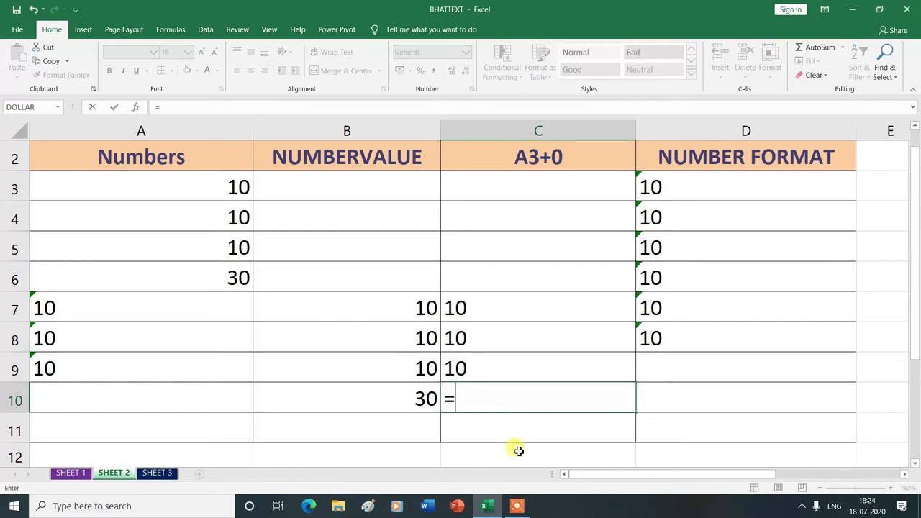
pyautogui.write('SUM')
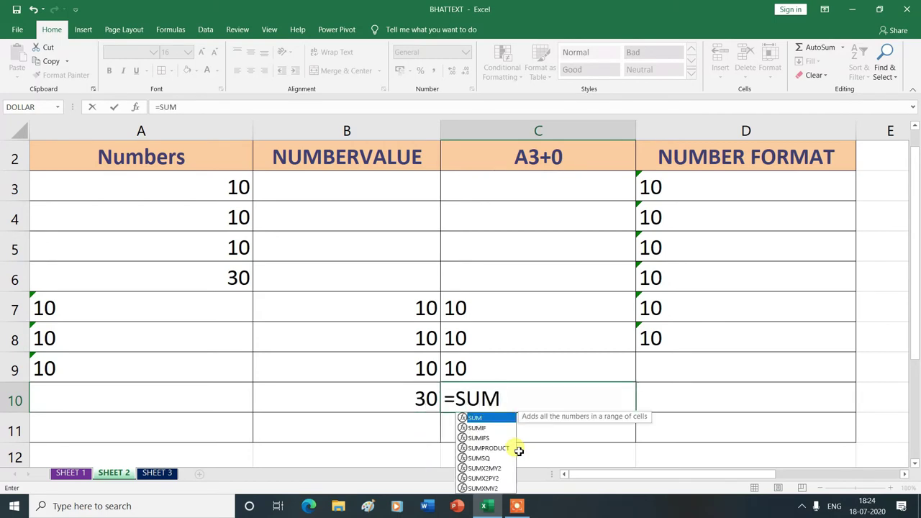
pyautogui.doubleClick(493, 418)
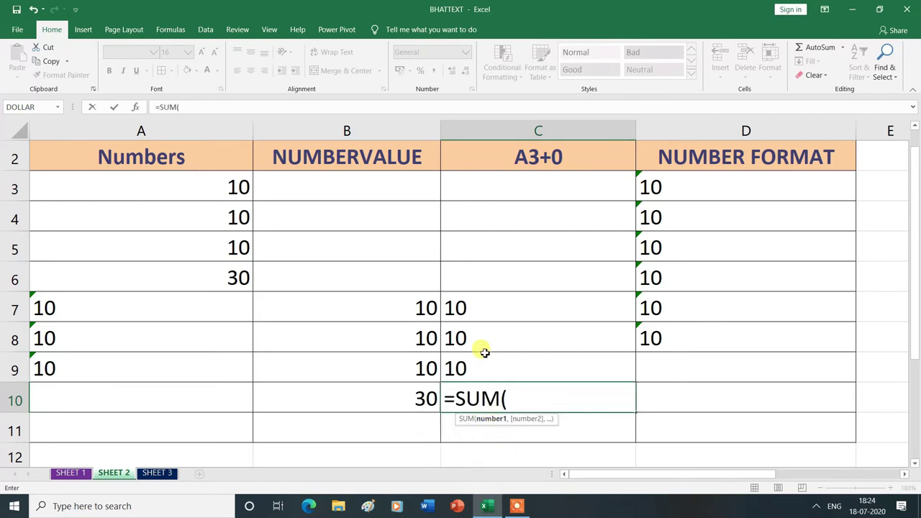
pyautogui.moveTo(500, 302); pyautogui.dragTo(508, 382)
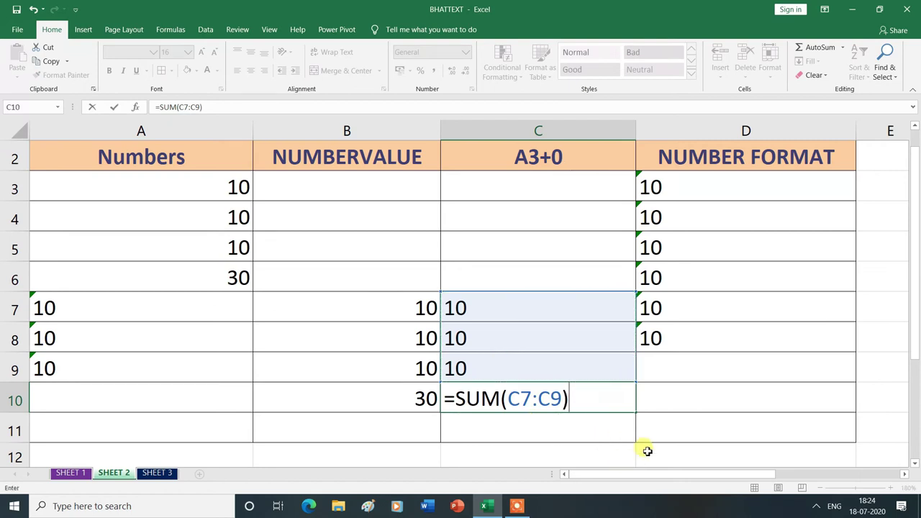
pyautogui.press('Return')
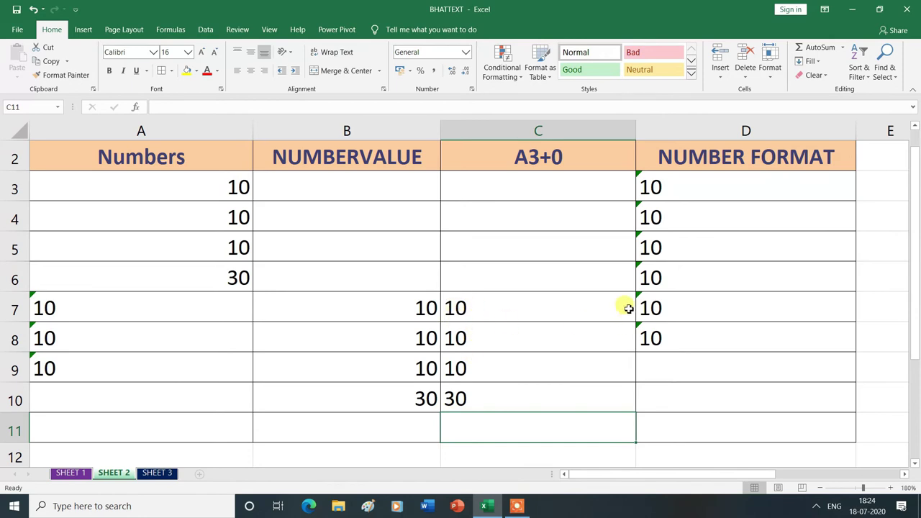
pyautogui.moveTo(499, 305); pyautogui.dragTo(509, 388)
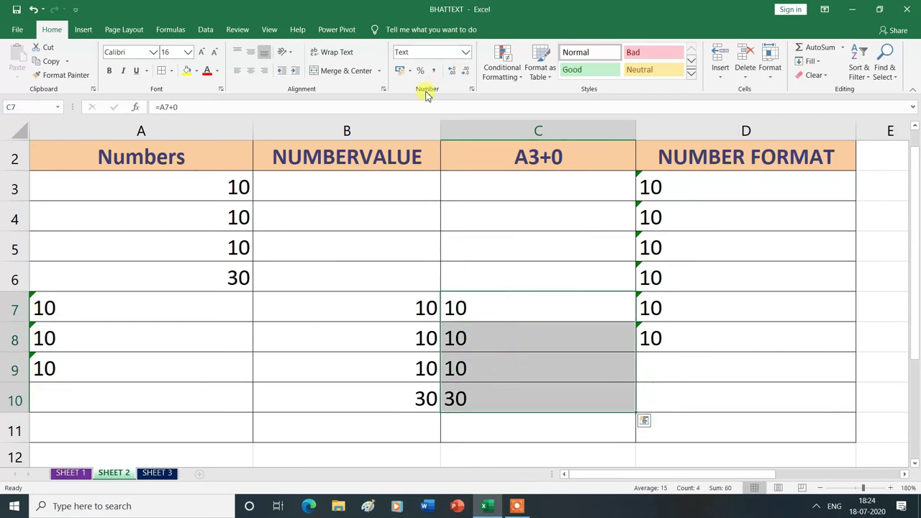
# - Format C7:C10 as Number with zero decimal places
pyautogui.click(467, 52)
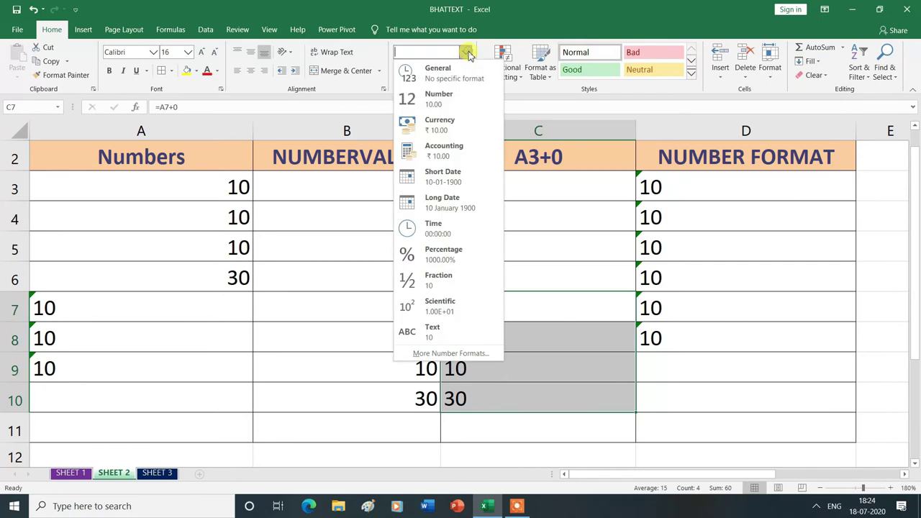
pyautogui.click(461, 106)
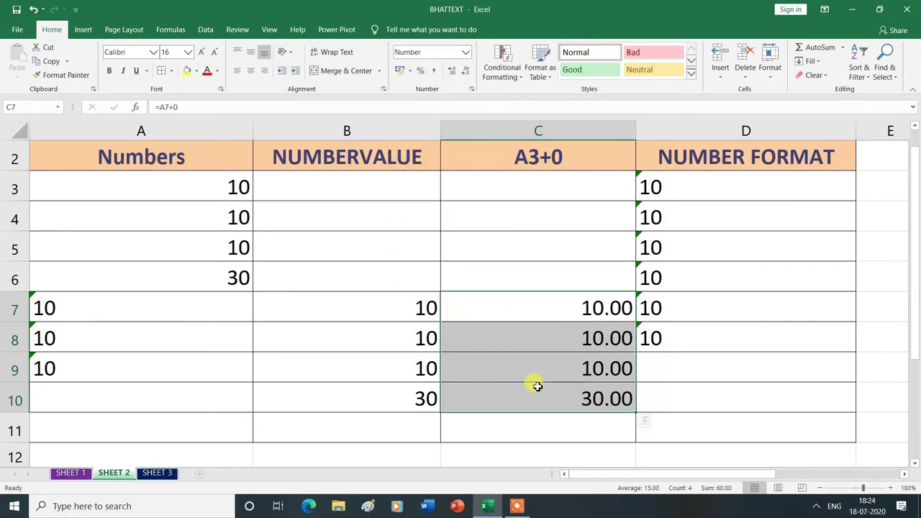
pyautogui.click(580, 436)
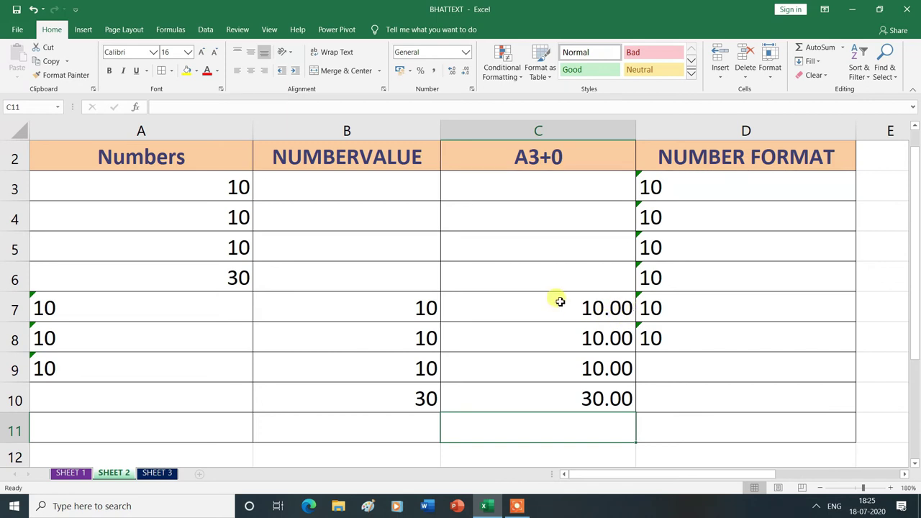
pyautogui.moveTo(561, 301); pyautogui.dragTo(564, 388)
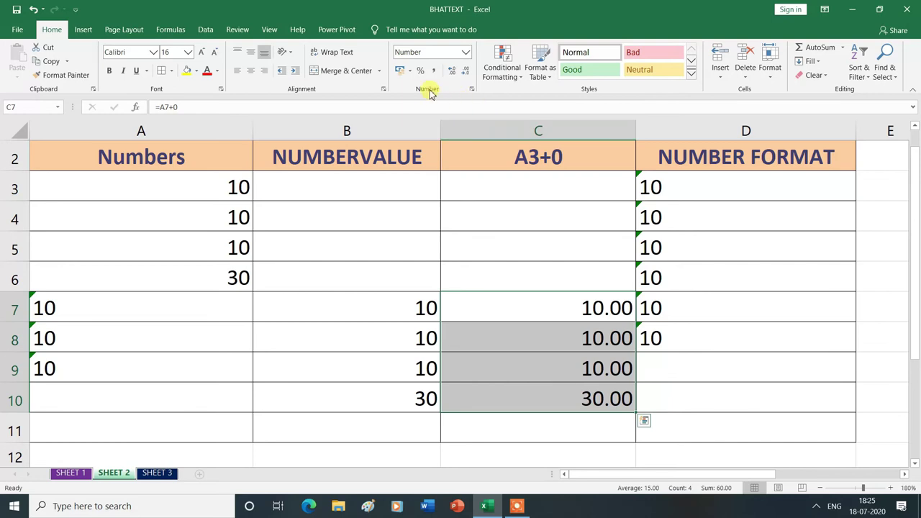
pyautogui.click(465, 78)
pyautogui.click(465, 78)
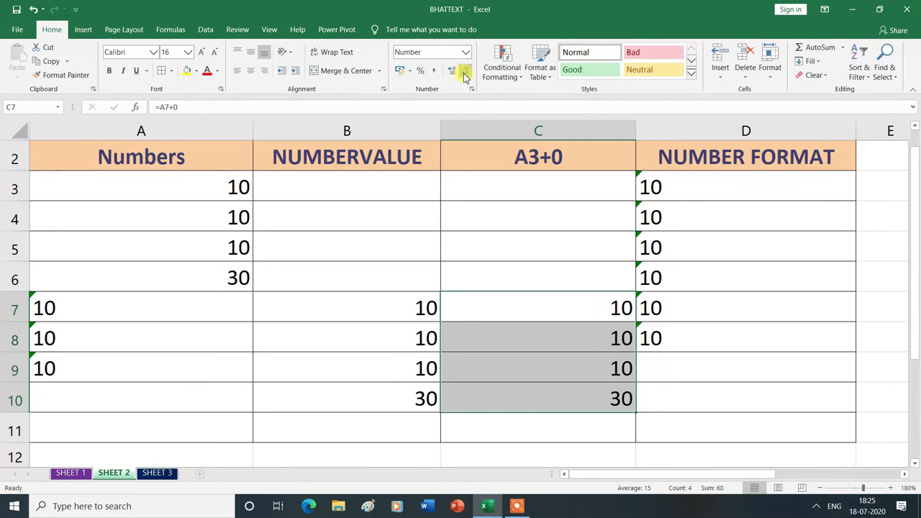
pyautogui.click(554, 429)
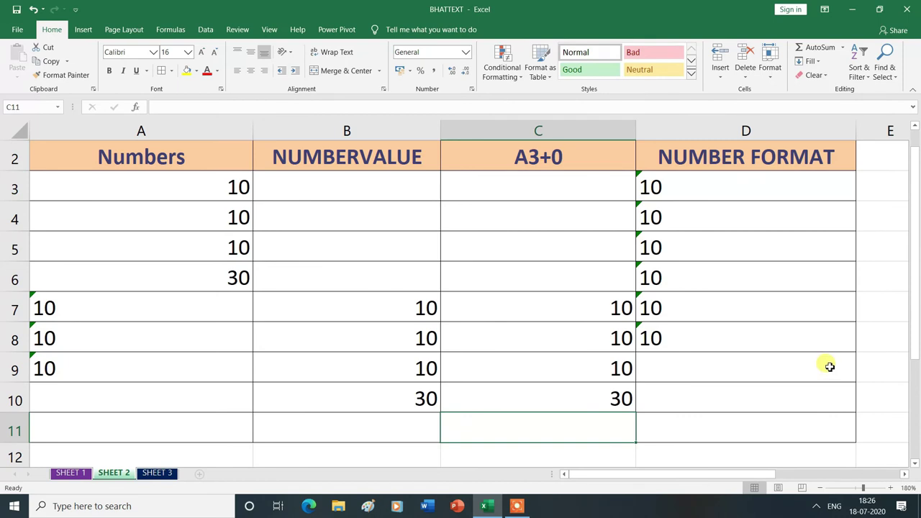
pyautogui.click(646, 186)
# - Use Convert to Number on the text 10s in D3, D4 and D5:D8
pyautogui.moveTo(633, 181)
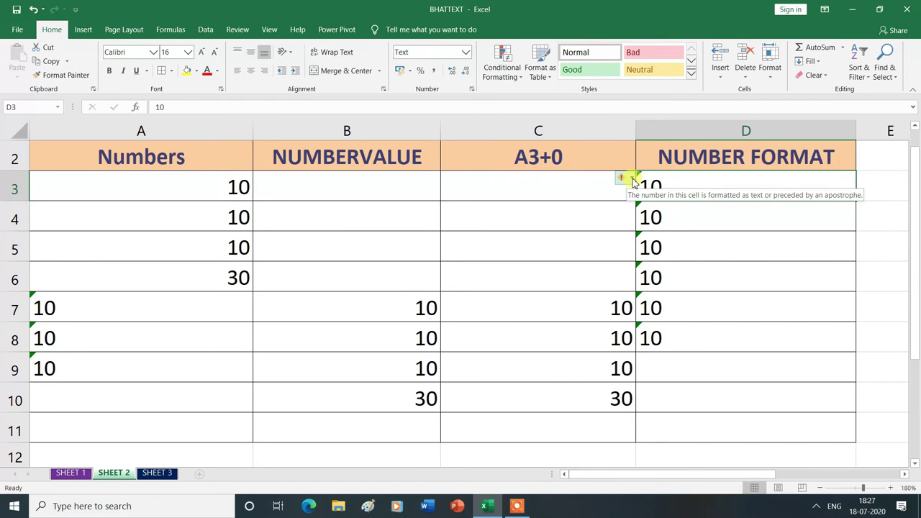
pyautogui.click(632, 181)
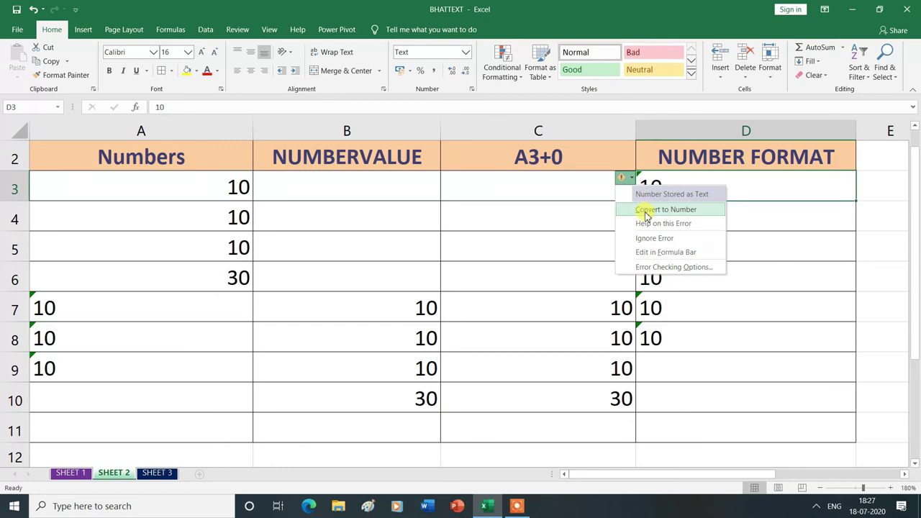
pyautogui.click(646, 210)
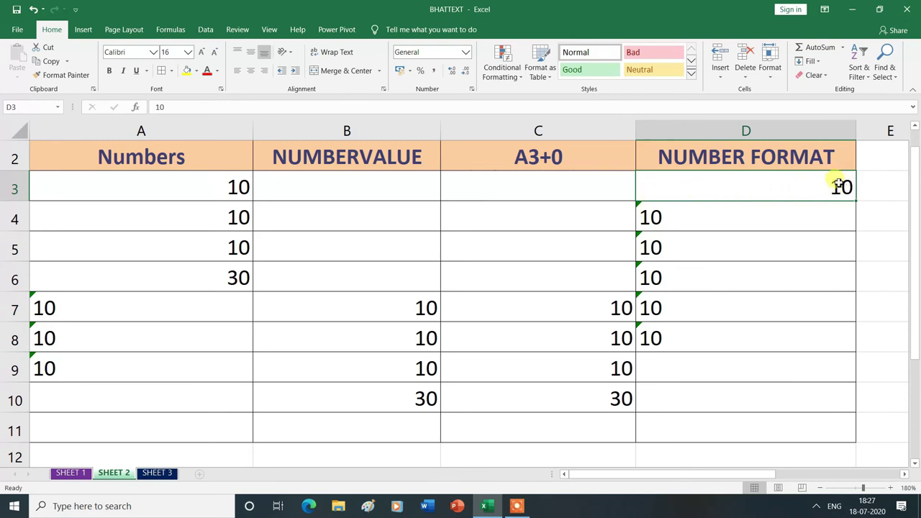
pyautogui.click(678, 216)
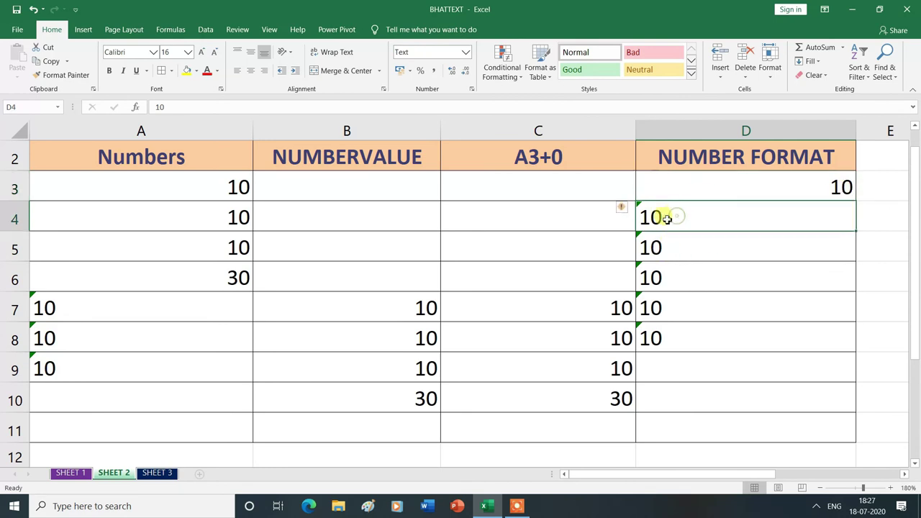
pyautogui.click(631, 209)
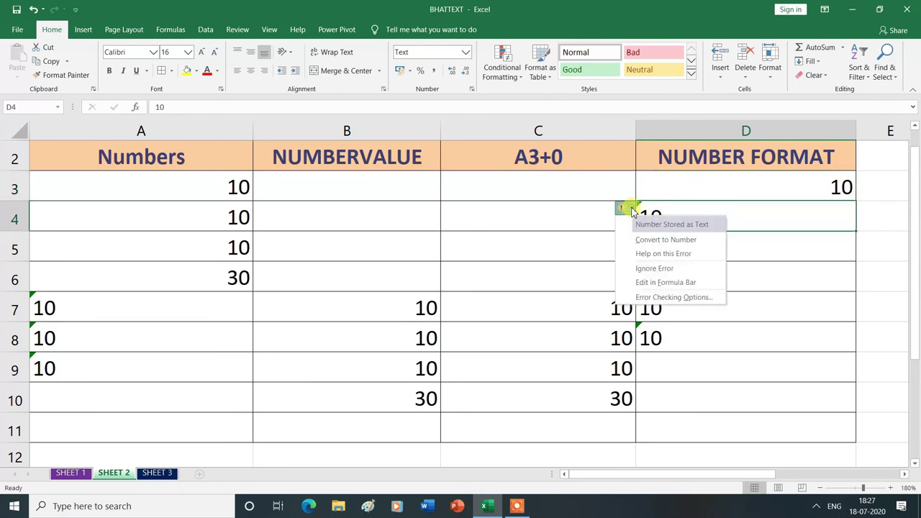
pyautogui.click(641, 245)
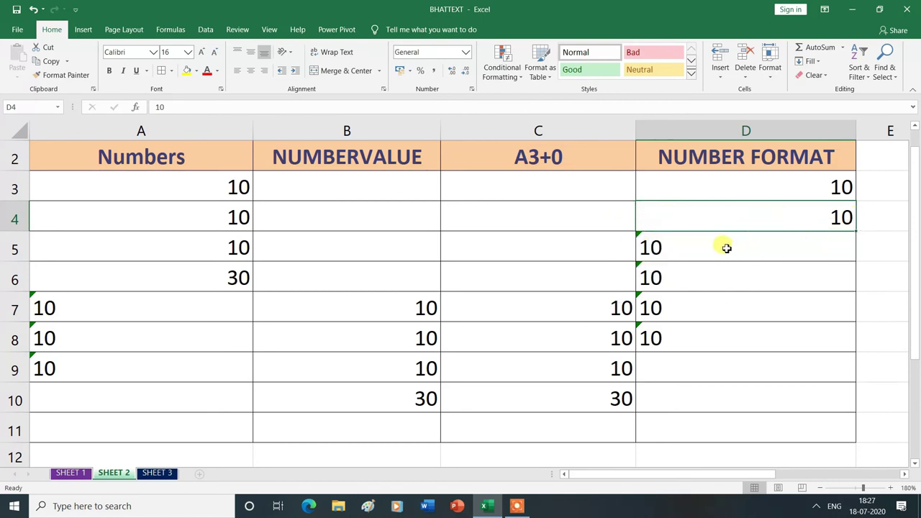
pyautogui.moveTo(726, 247); pyautogui.dragTo(729, 331)
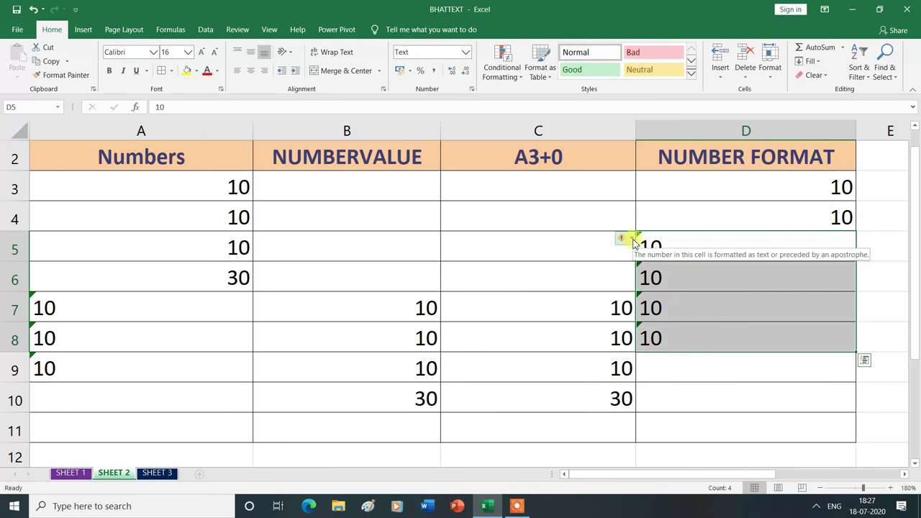
pyautogui.click(633, 240)
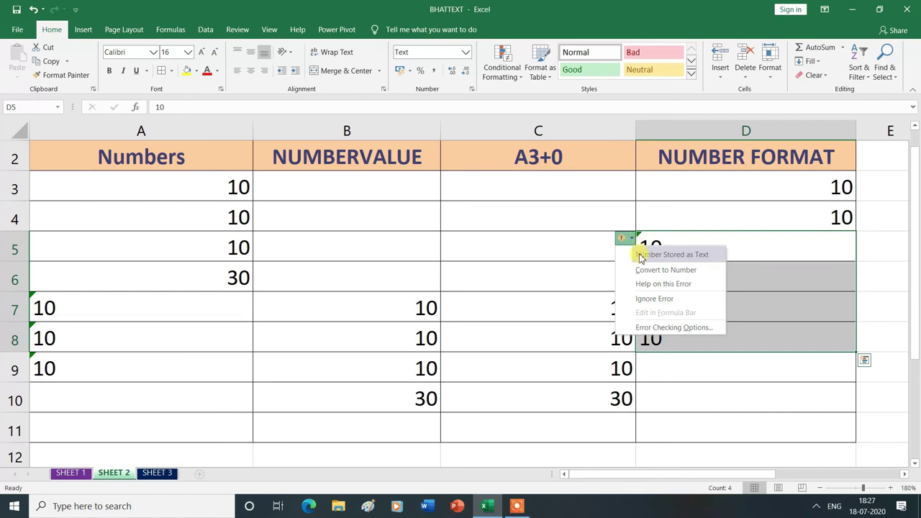
pyautogui.click(648, 270)
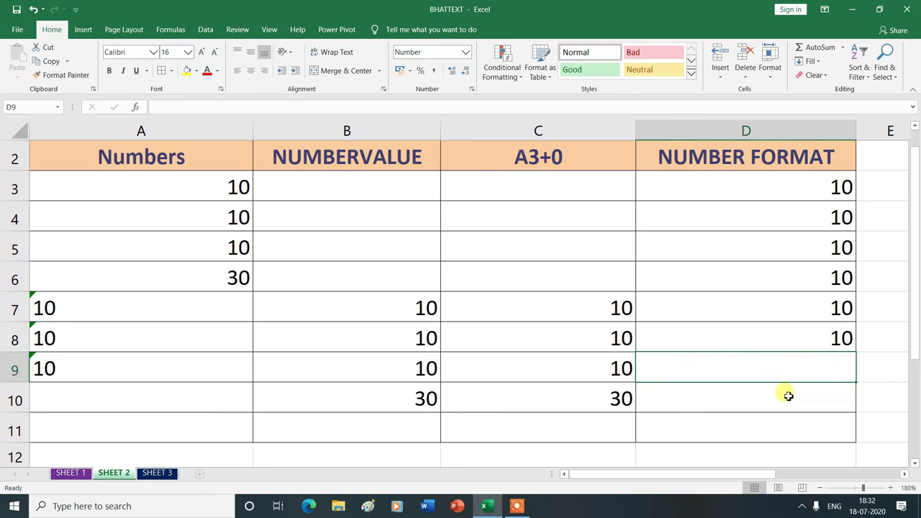
pyautogui.write('=')
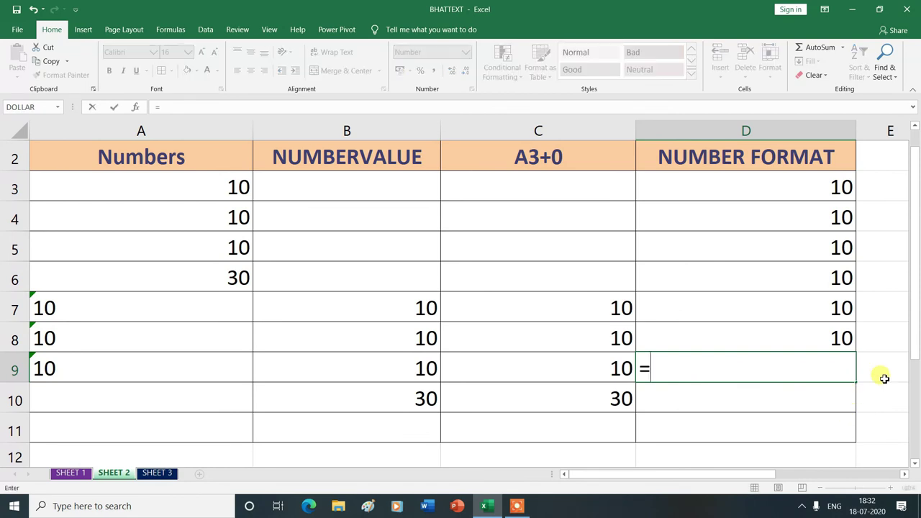
pyautogui.write('SUM')
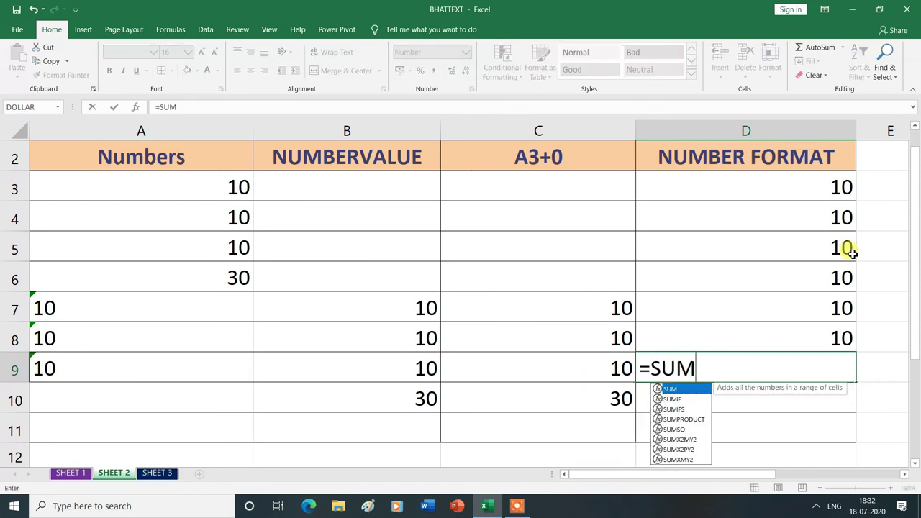
# - Enter =SUM(D3:D8) in D9, totalling the converted values as 60.00
pyautogui.doubleClick(690, 393)
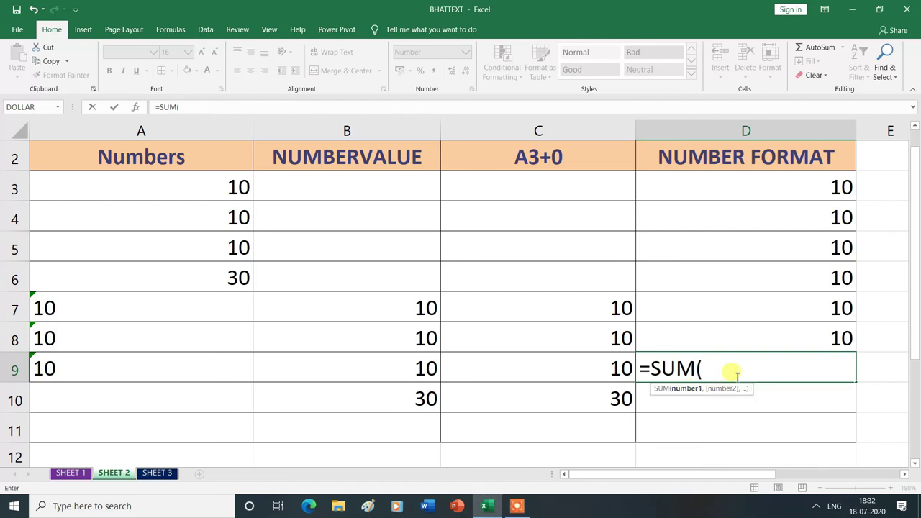
pyautogui.moveTo(799, 189); pyautogui.dragTo(821, 334)
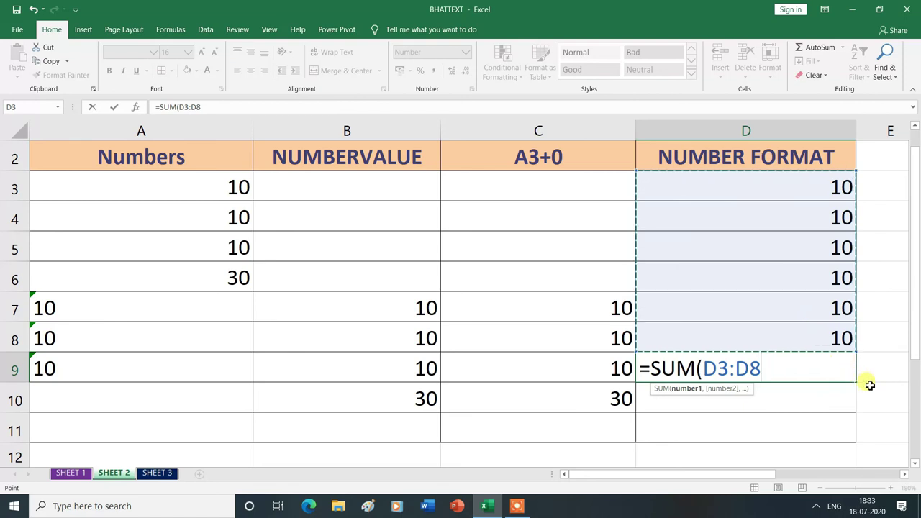
pyautogui.write(')')
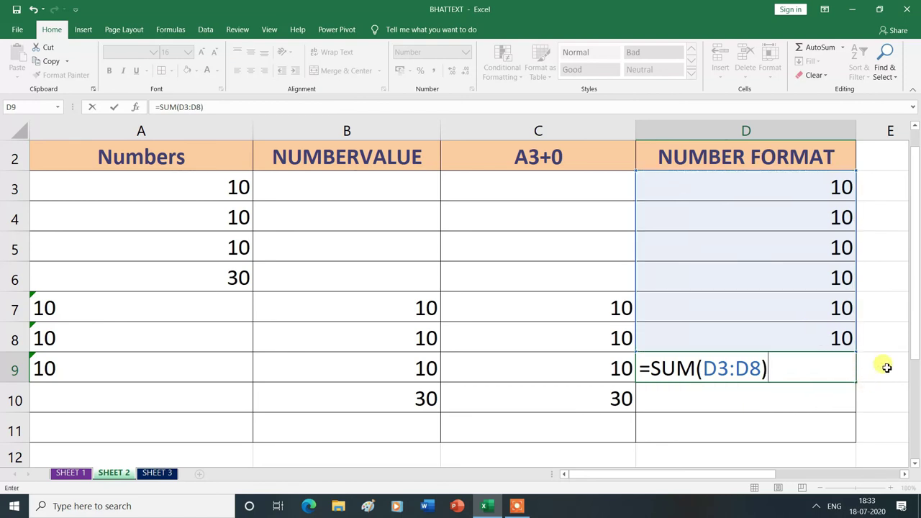
pyautogui.press('Return')
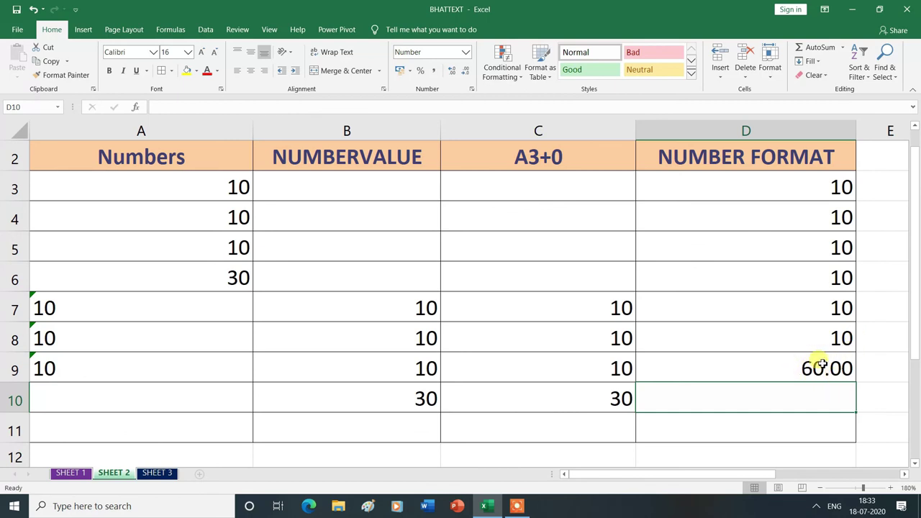
pyautogui.click(847, 370)
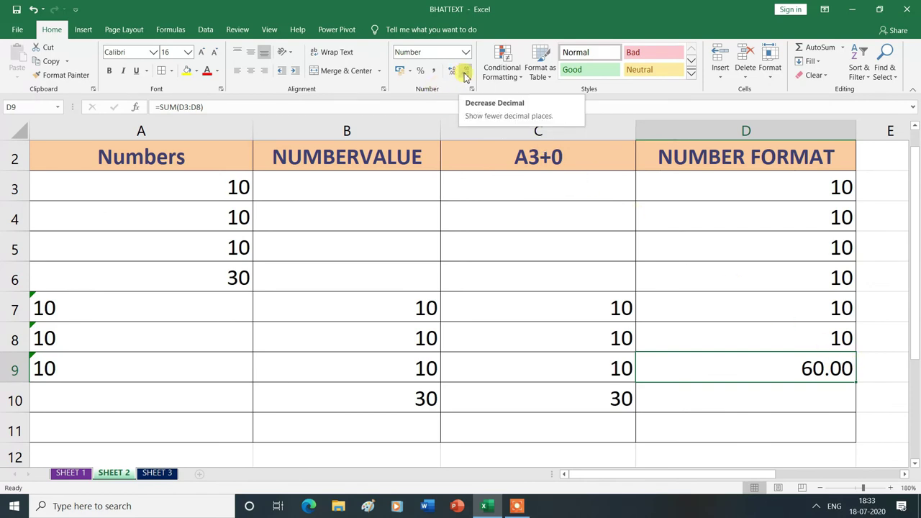
# - Apply Decrease Decimal to the D9 total so it displays as 60.0
pyautogui.click(465, 77)
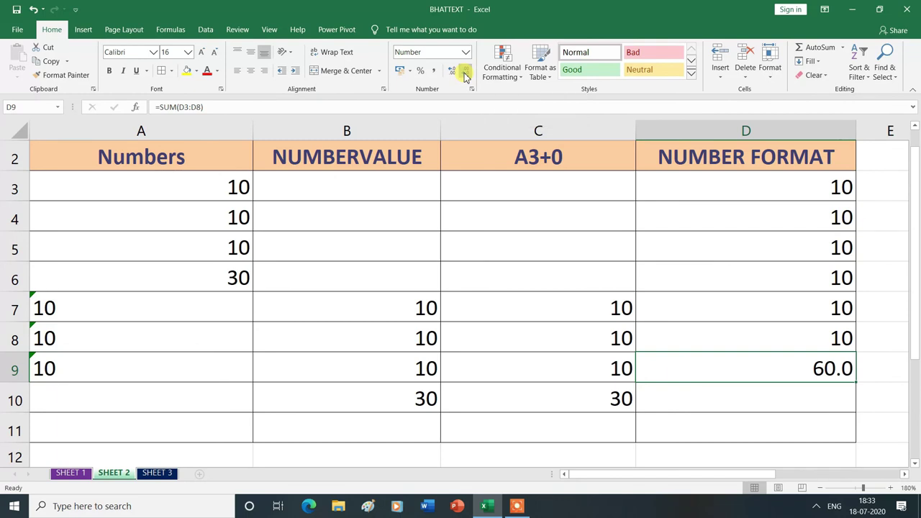